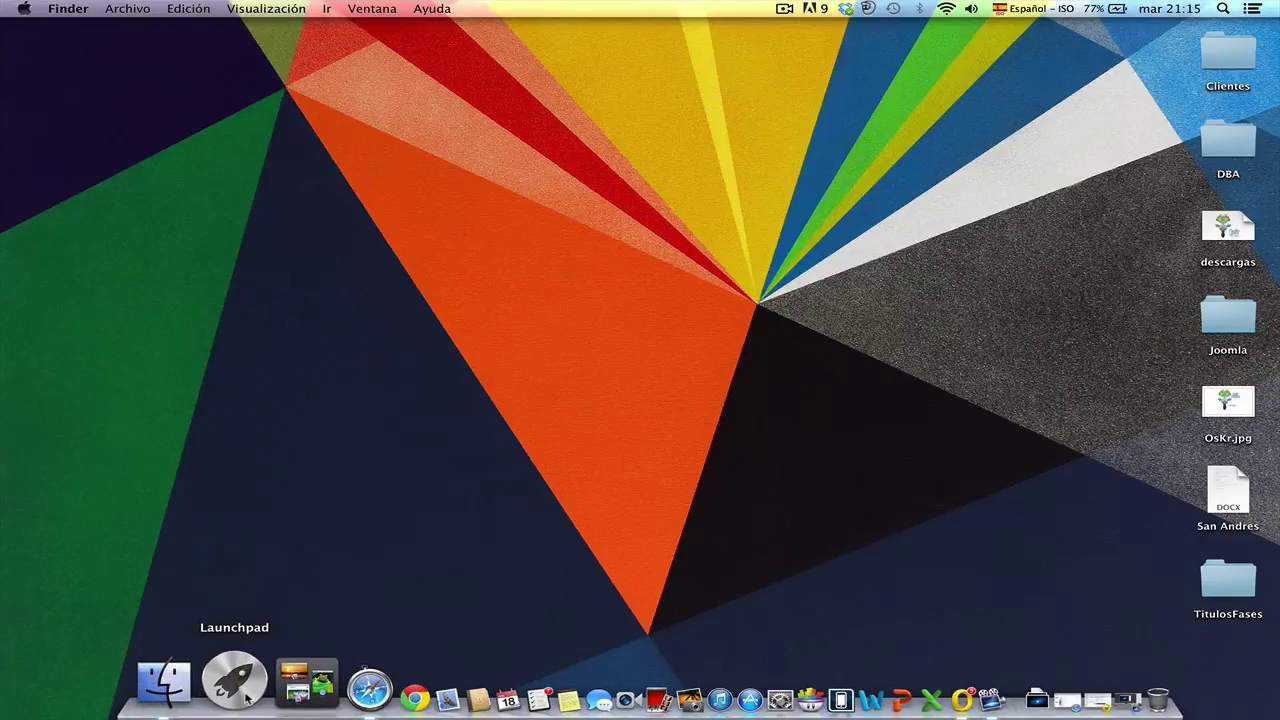
# - Open Cyberduck and show its list of favourite servers
pyautogui.click(229, 680)
pyautogui.click(1148, 348)
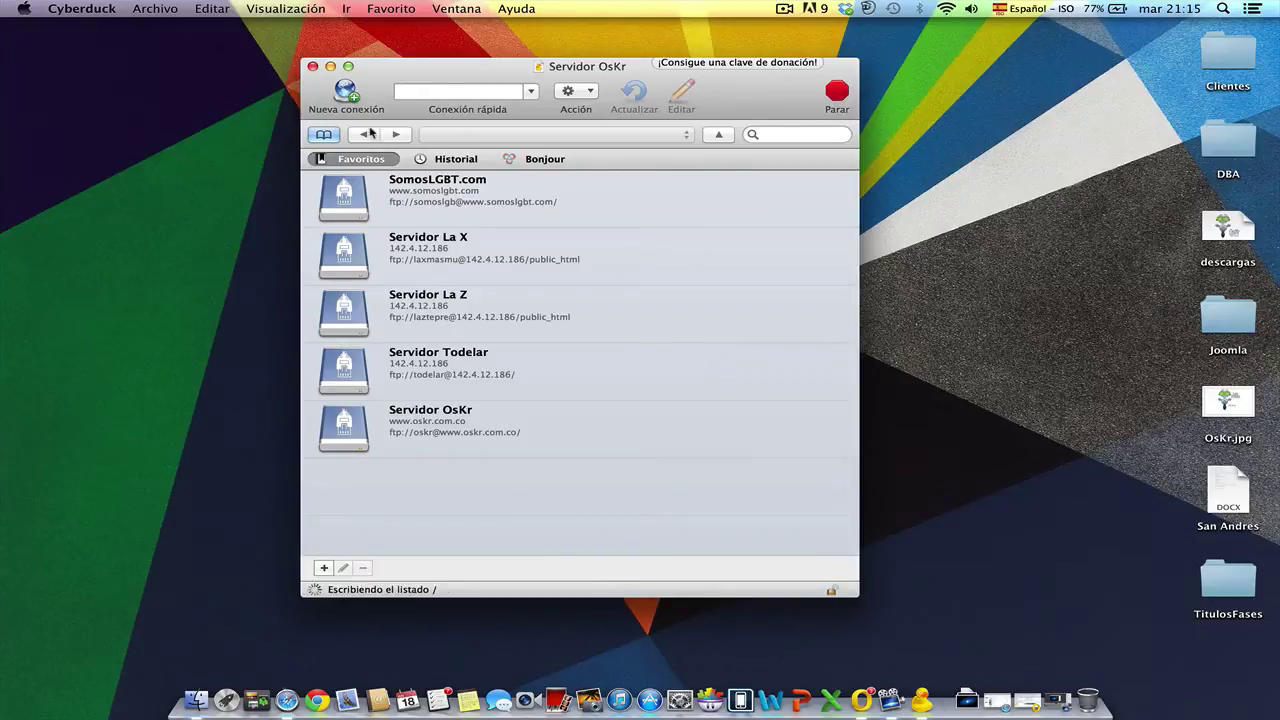
pyautogui.click(323, 135)
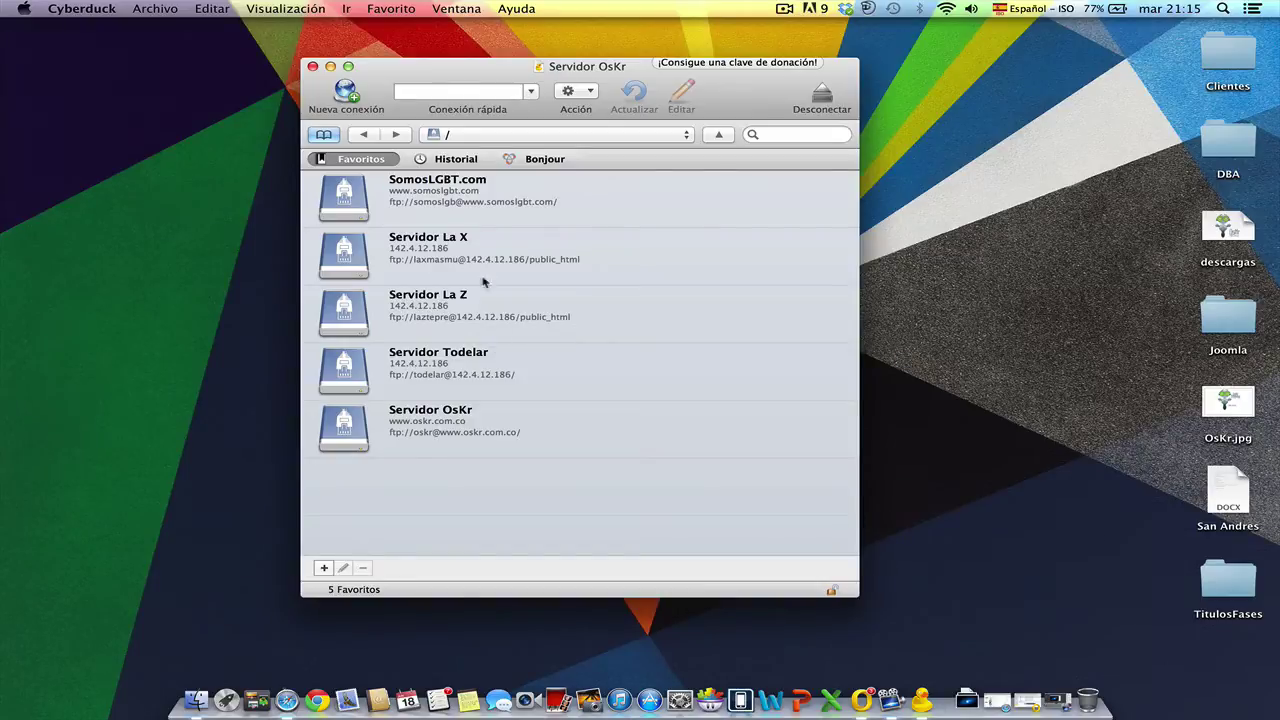
pyautogui.click(461, 202)
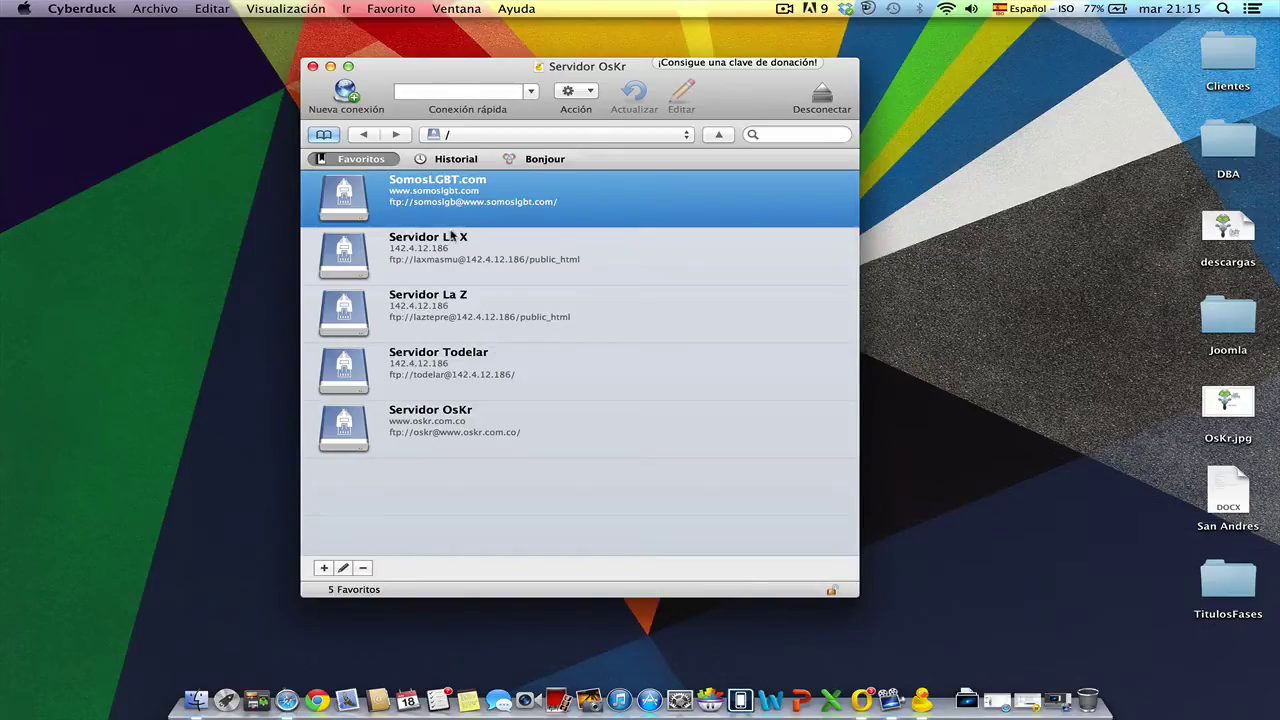
pyautogui.keyDown('super'); pyautogui.click(454, 238); pyautogui.keyUp('super')
pyautogui.keyDown('super'); pyautogui.click(450, 310); pyautogui.keyUp('super')
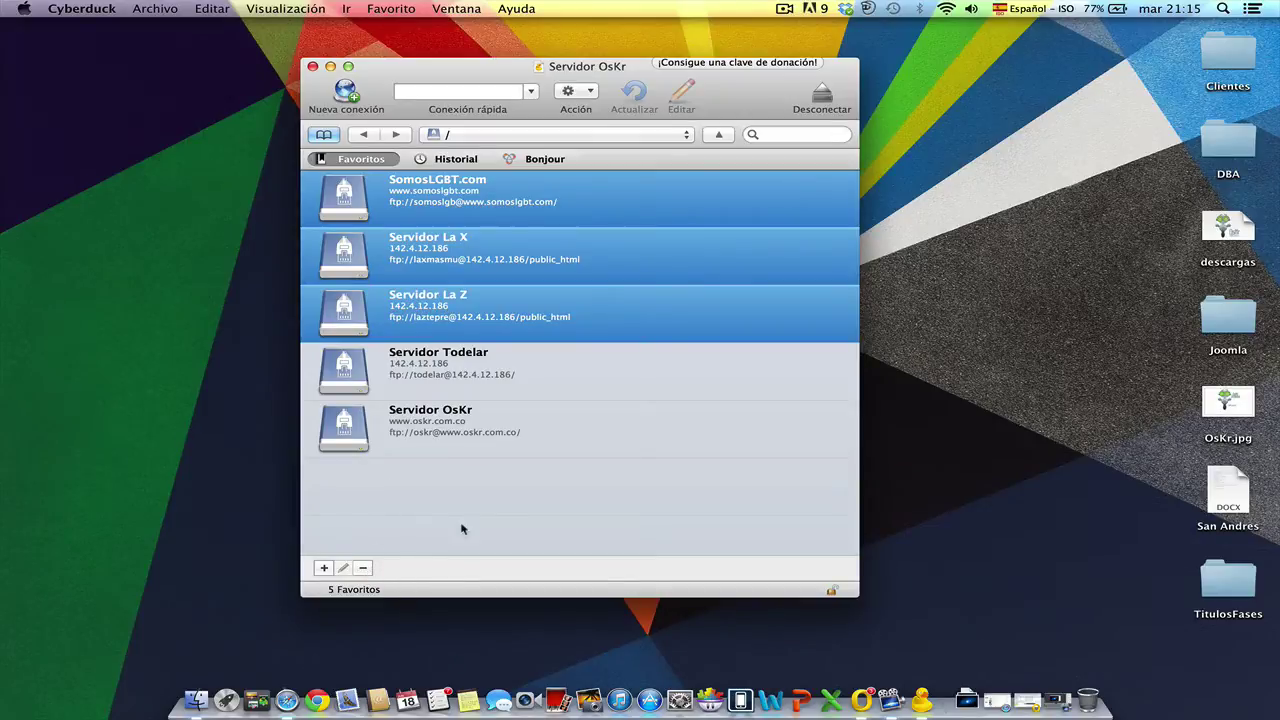
# - Delete the Servidor OsKr bookmark from the favourites and confirm the removal
pyautogui.click(501, 424)
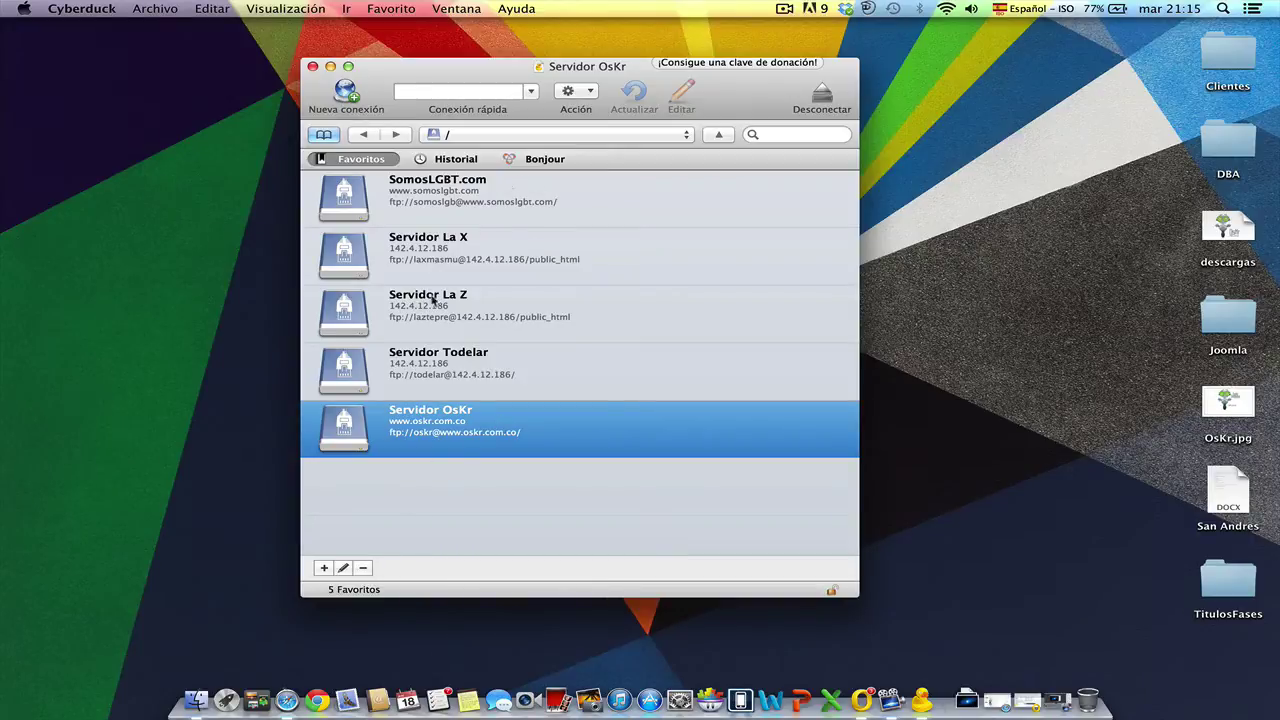
pyautogui.click(364, 568)
pyautogui.click(708, 199)
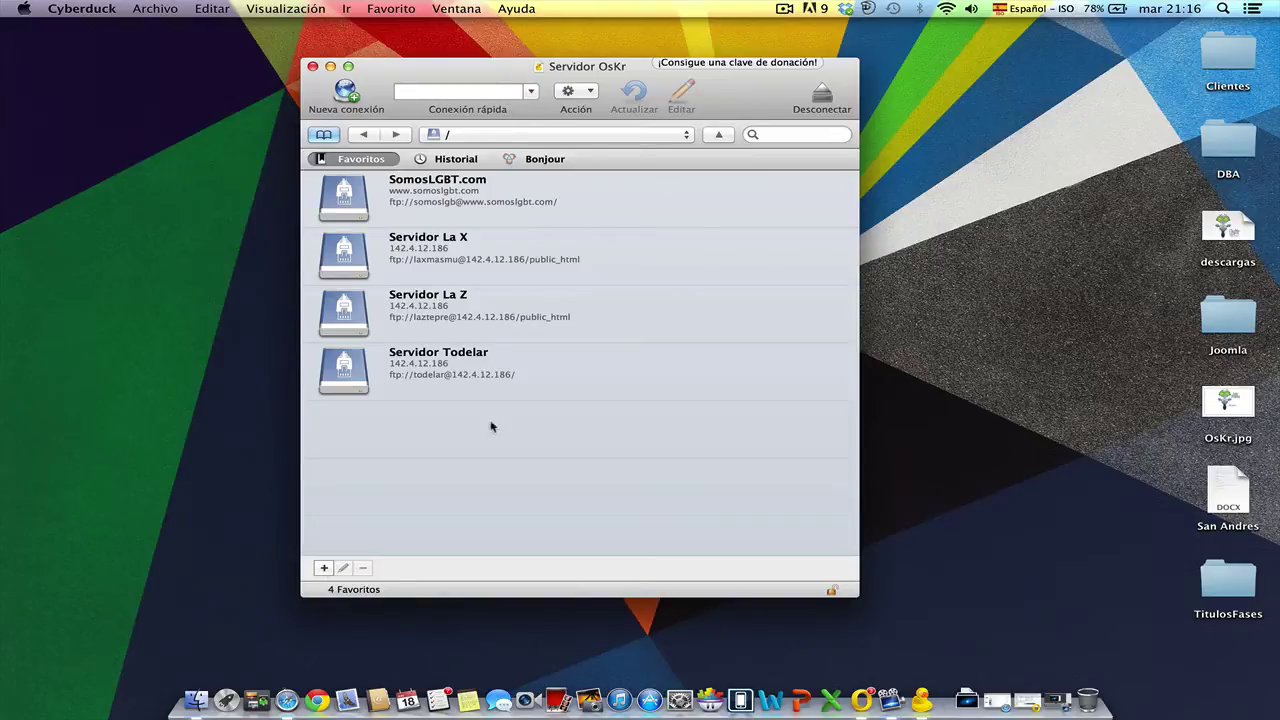
# - Choose Servidor Todelar for the quick connection and look over the available file actions, including the Editar con options
pyautogui.click(529, 92)
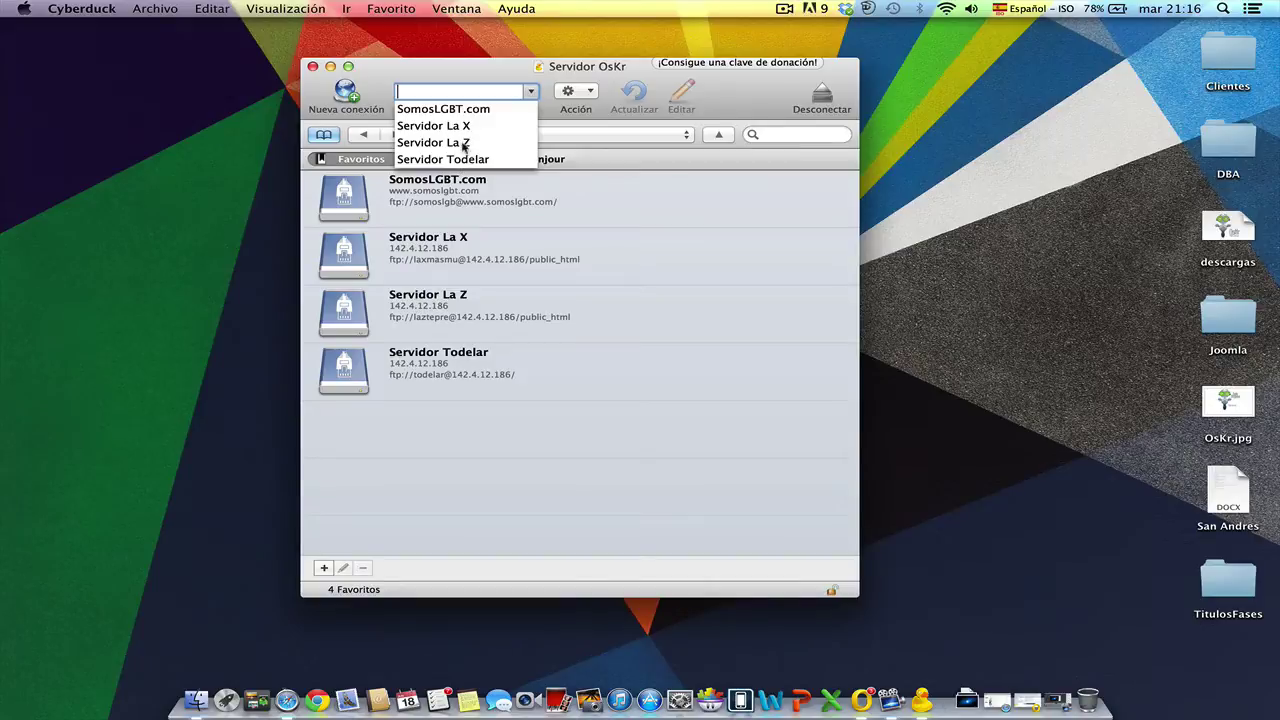
pyautogui.click(460, 159)
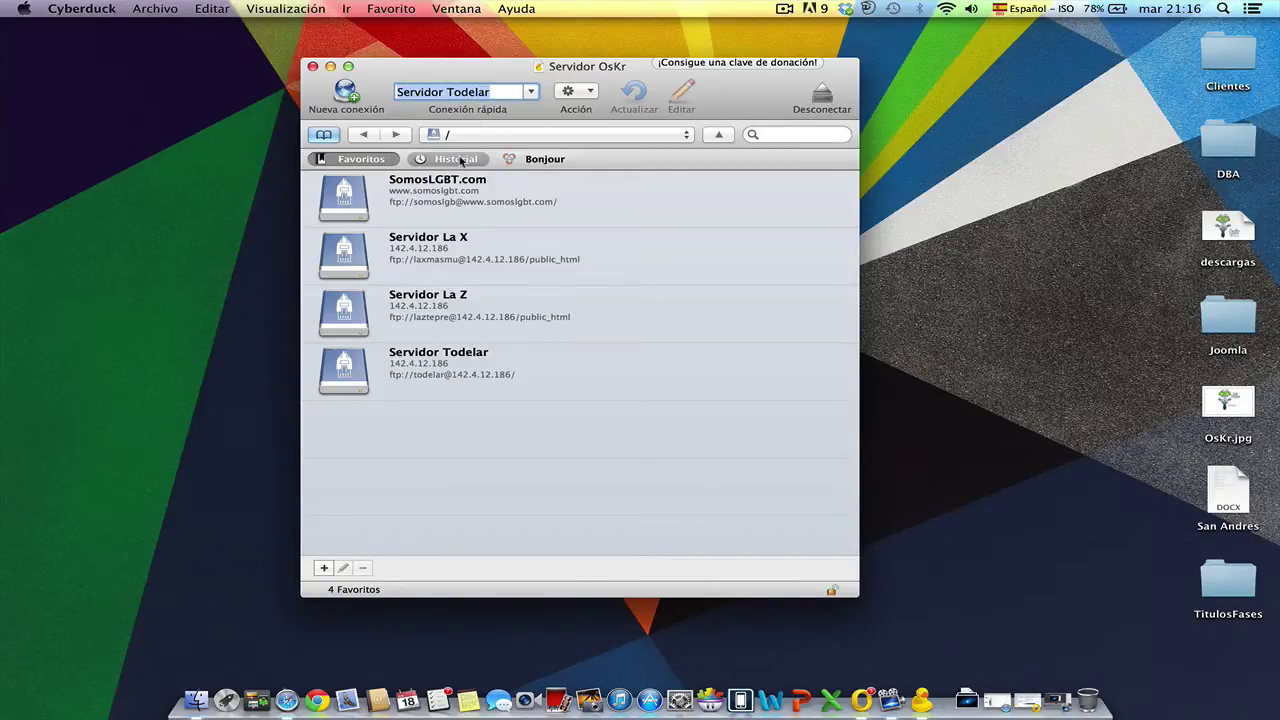
pyautogui.click(589, 94)
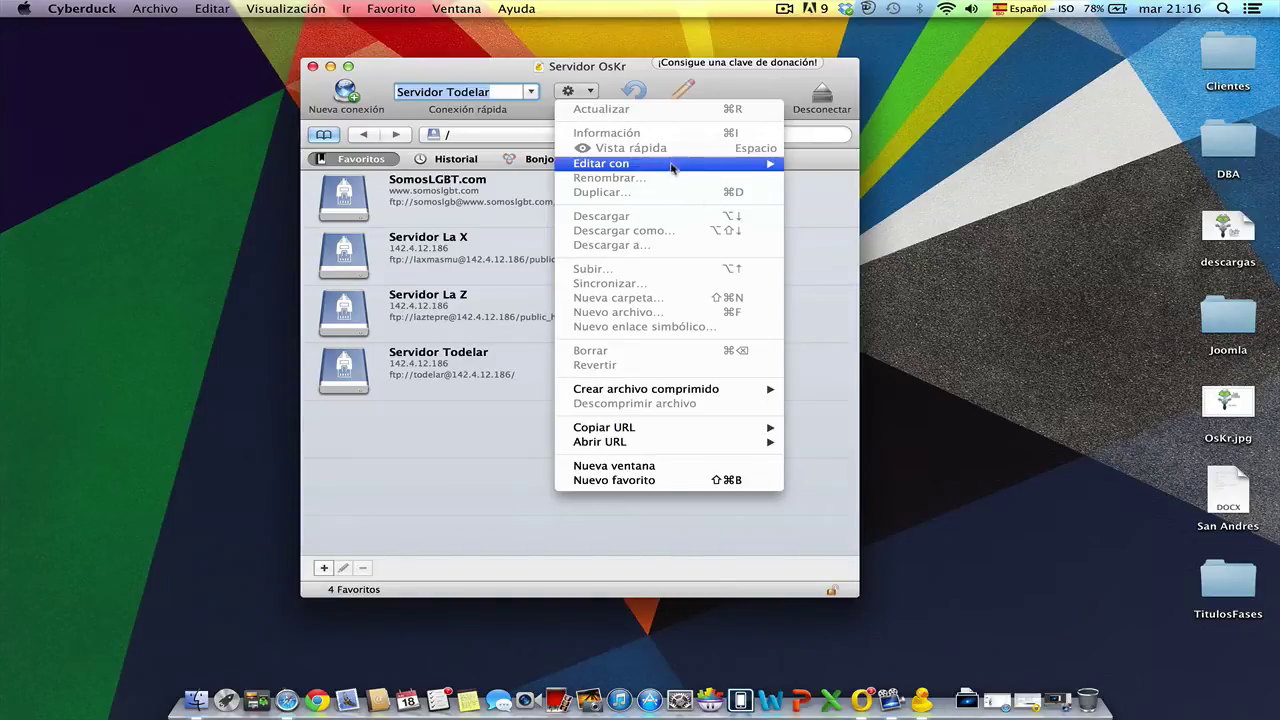
pyautogui.moveTo(690, 168)
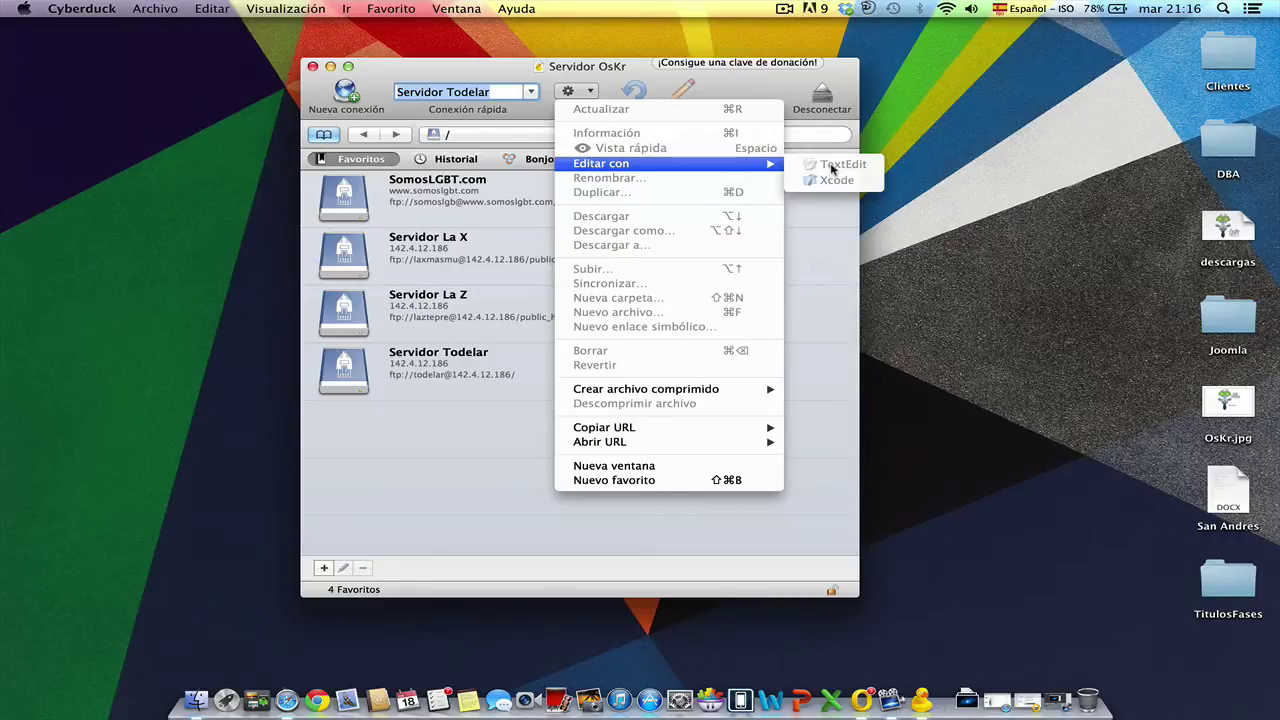
pyautogui.click(724, 96)
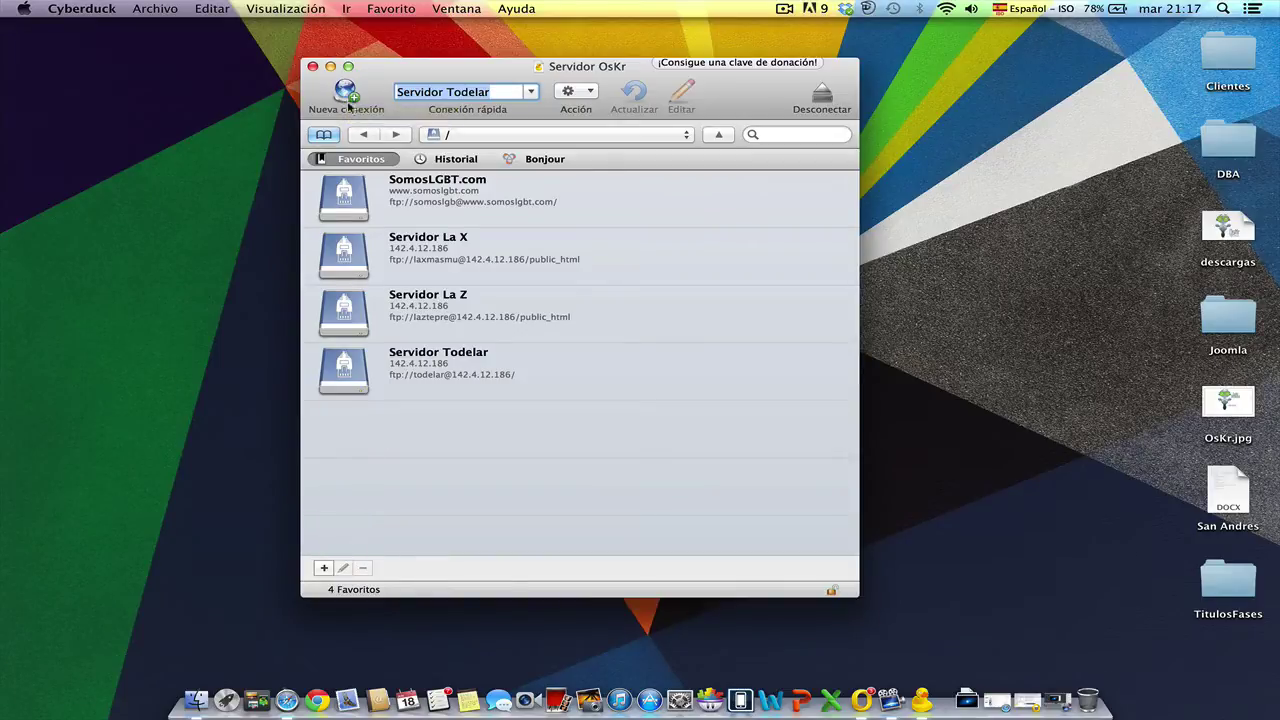
# - Add a new bookmark for Servidor OsKr and keep FTP (Transferencia de archivos) as its protocol
pyautogui.click(325, 567)
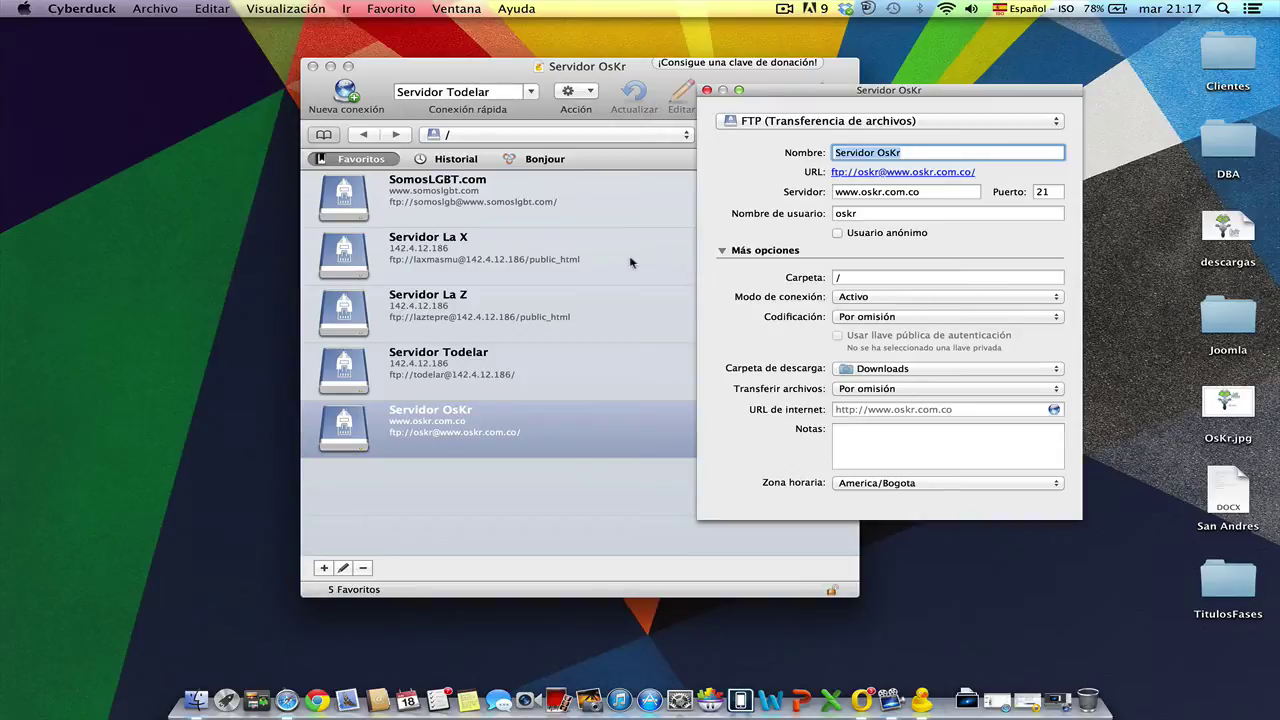
pyautogui.click(969, 123)
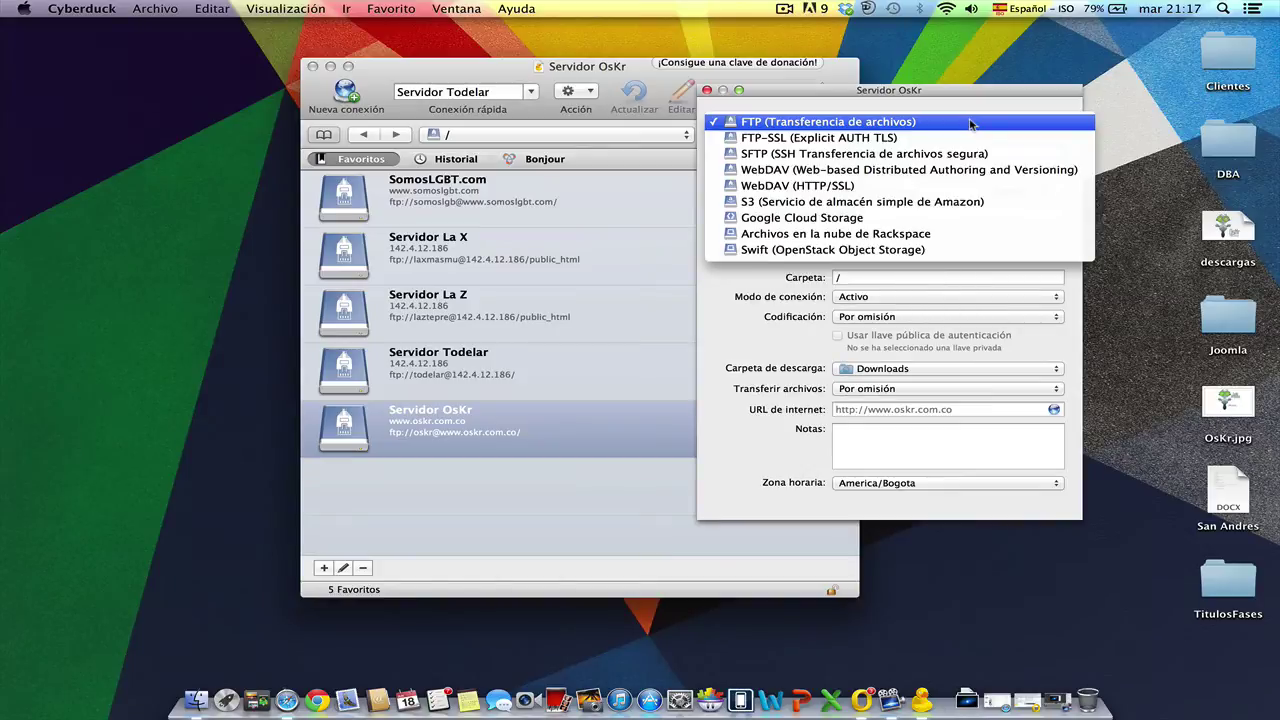
pyautogui.click(969, 123)
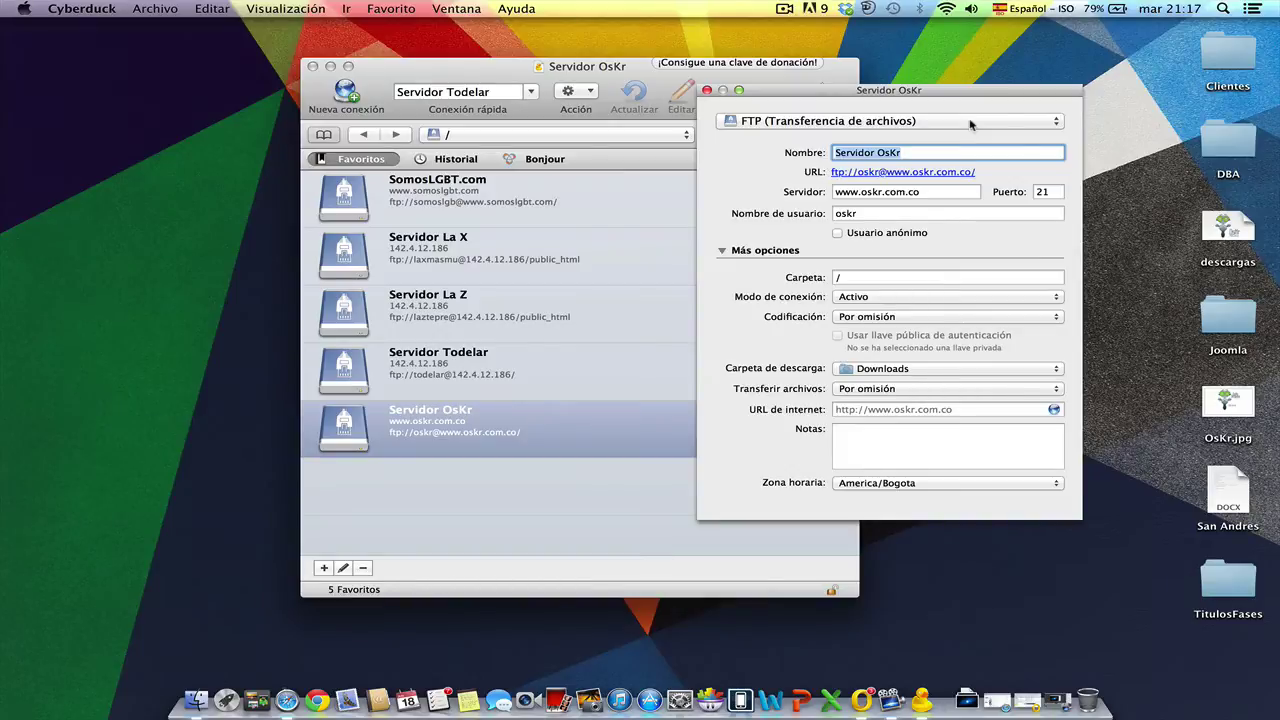
pyautogui.click(970, 122)
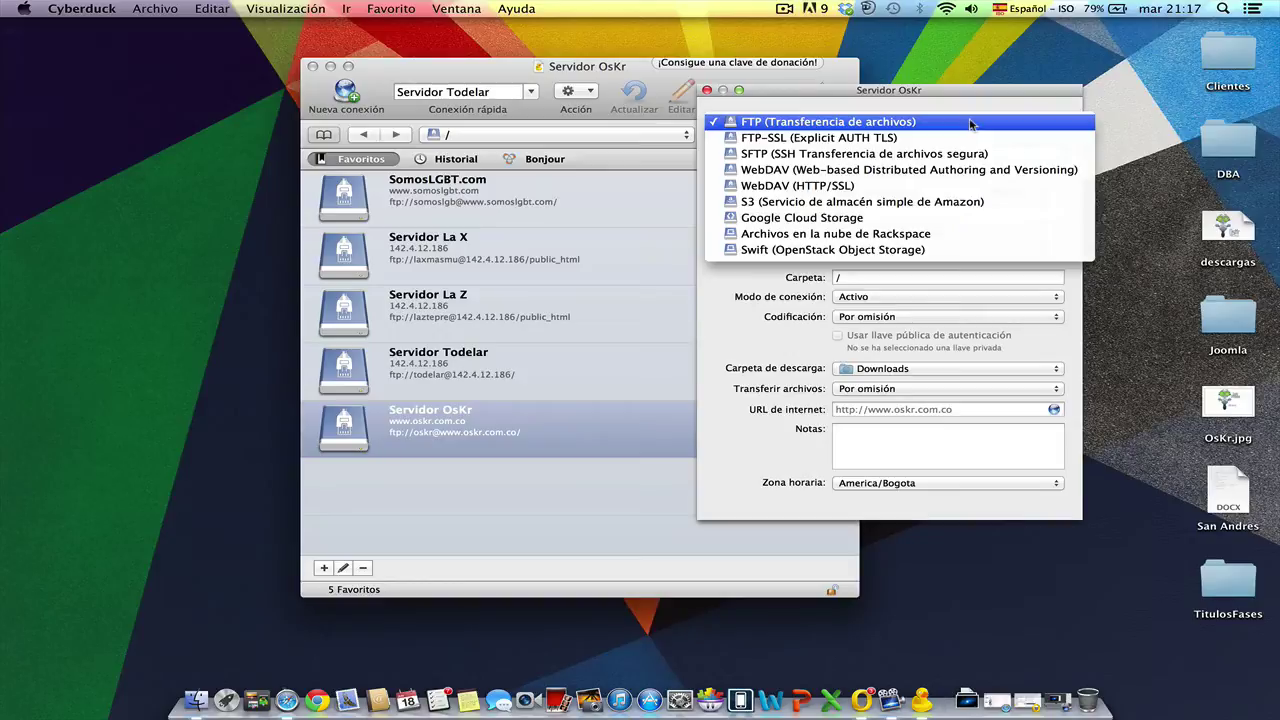
pyautogui.click(955, 97)
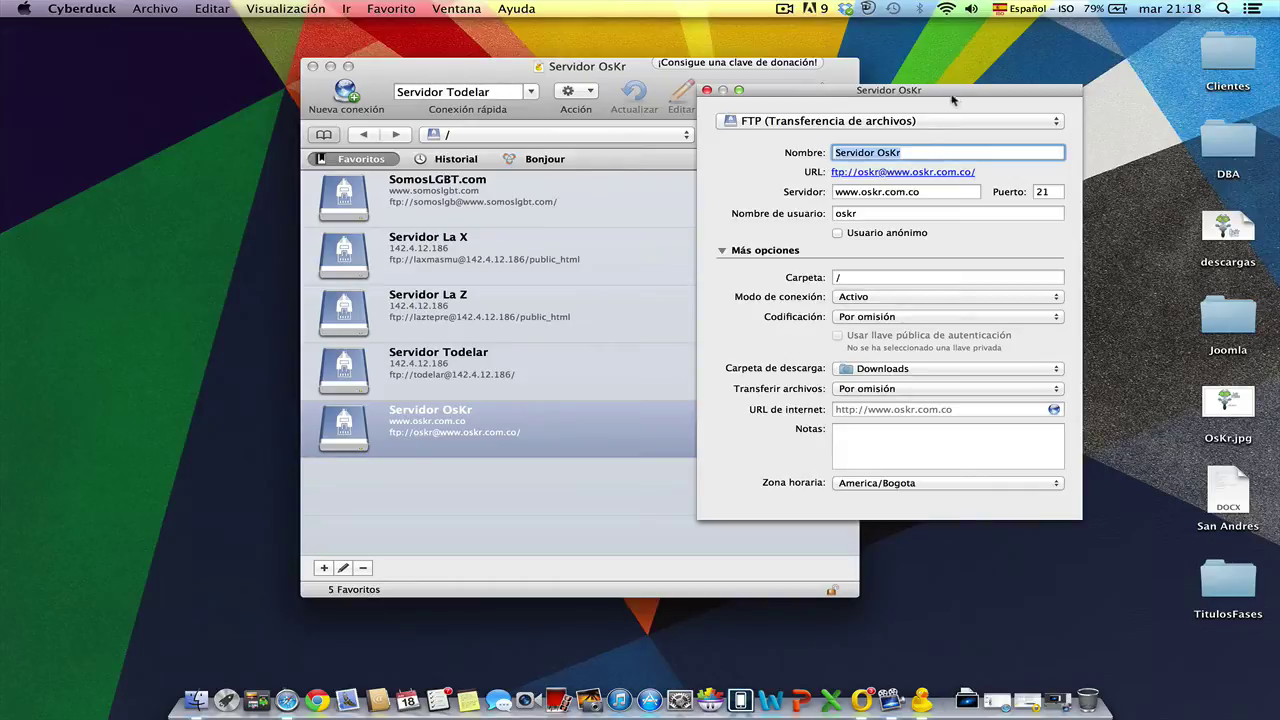
# - Examine the new bookmark's name, server address, port and user name entries
pyautogui.click(911, 155)
pyautogui.doubleClick(911, 155)
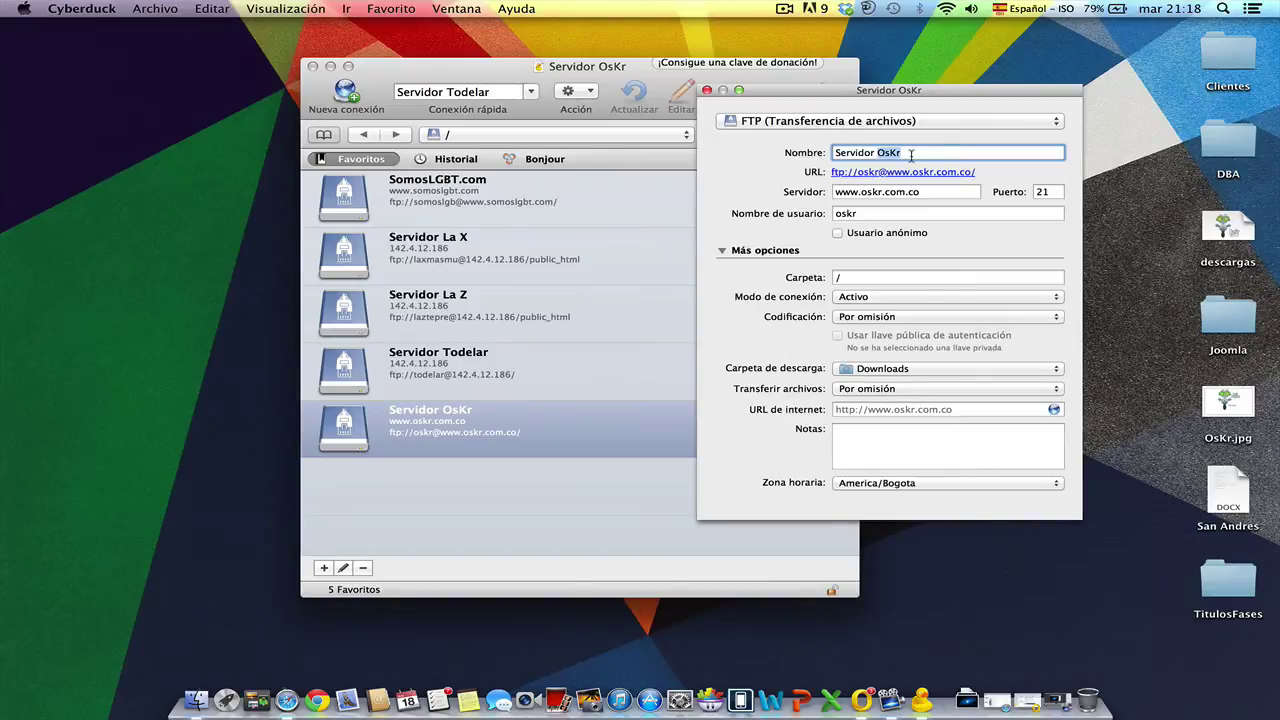
pyautogui.tripleClick(911, 153)
pyautogui.tripleClick(903, 152)
pyautogui.tripleClick(878, 189)
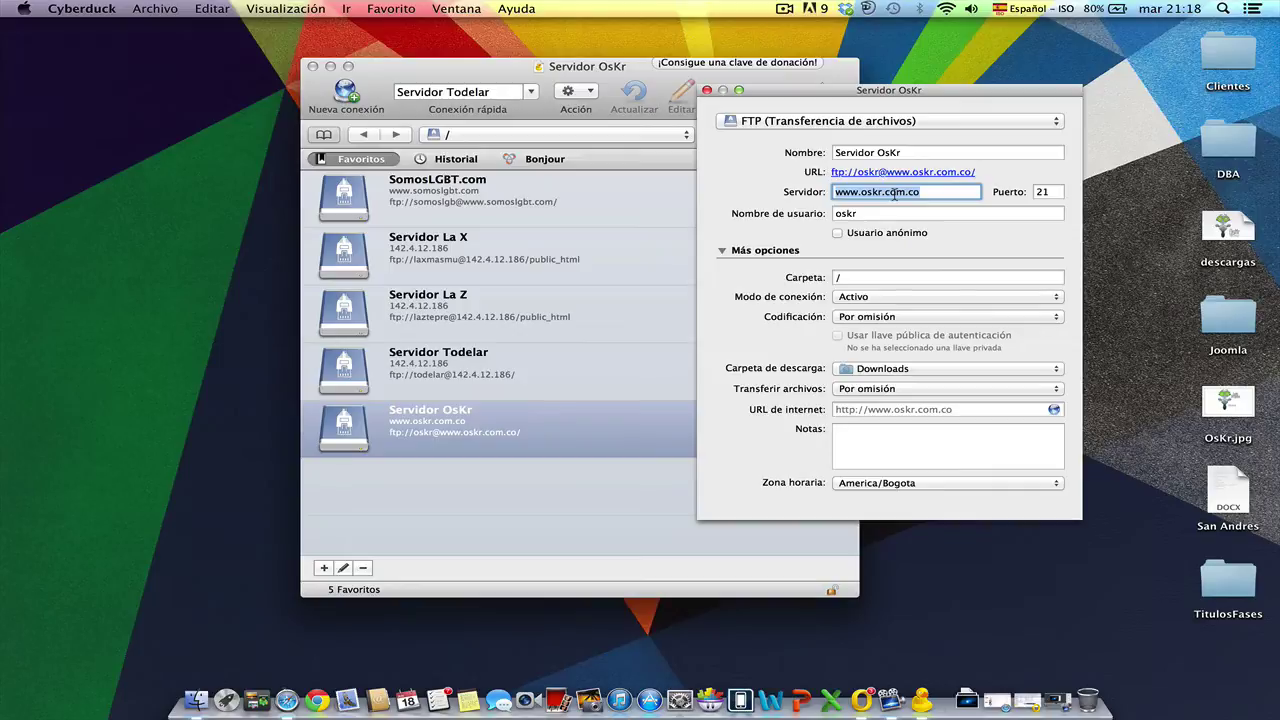
pyautogui.doubleClick(1044, 192)
pyautogui.click(1060, 192)
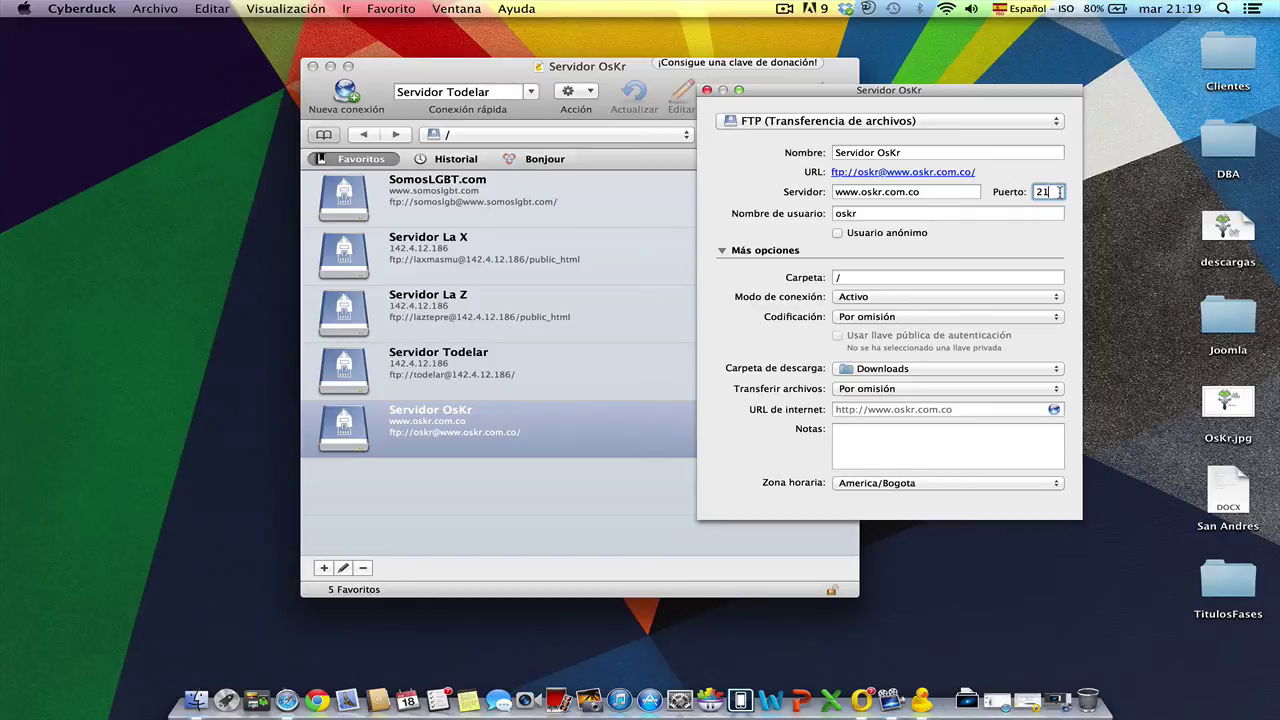
pyautogui.doubleClick(1059, 192)
pyautogui.click(1050, 194)
pyautogui.click(900, 191)
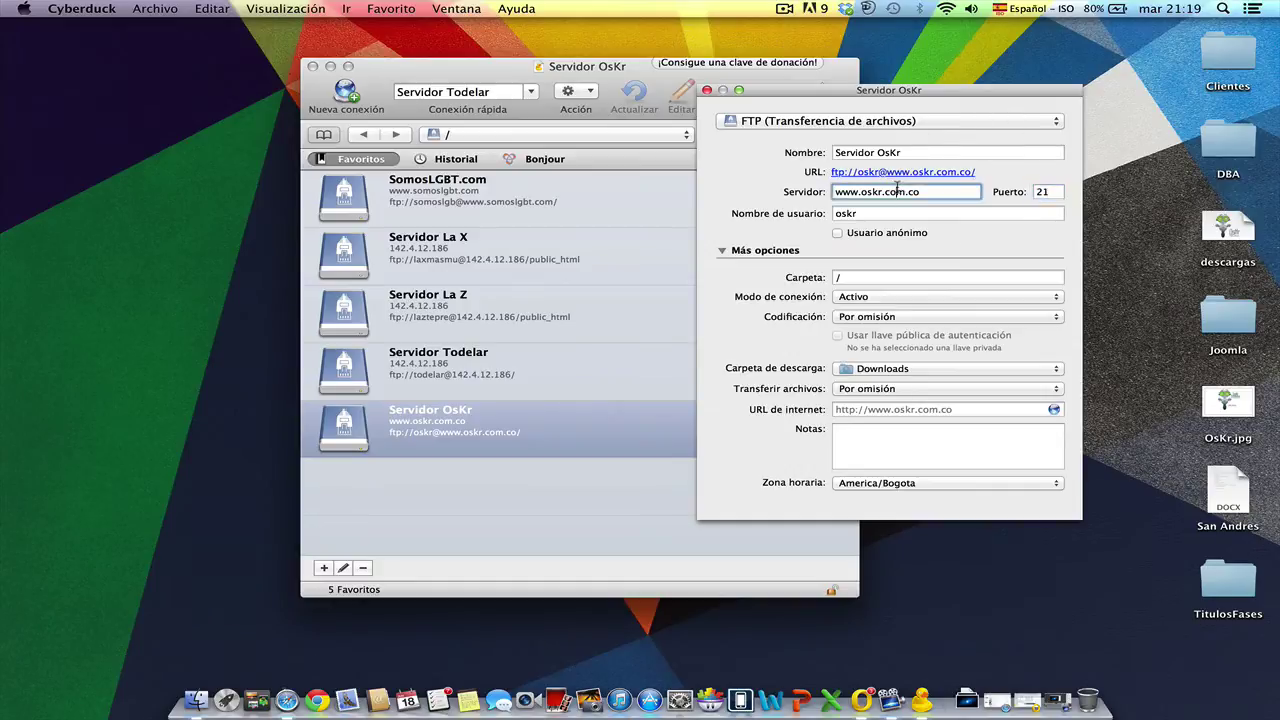
pyautogui.doubleClick(870, 213)
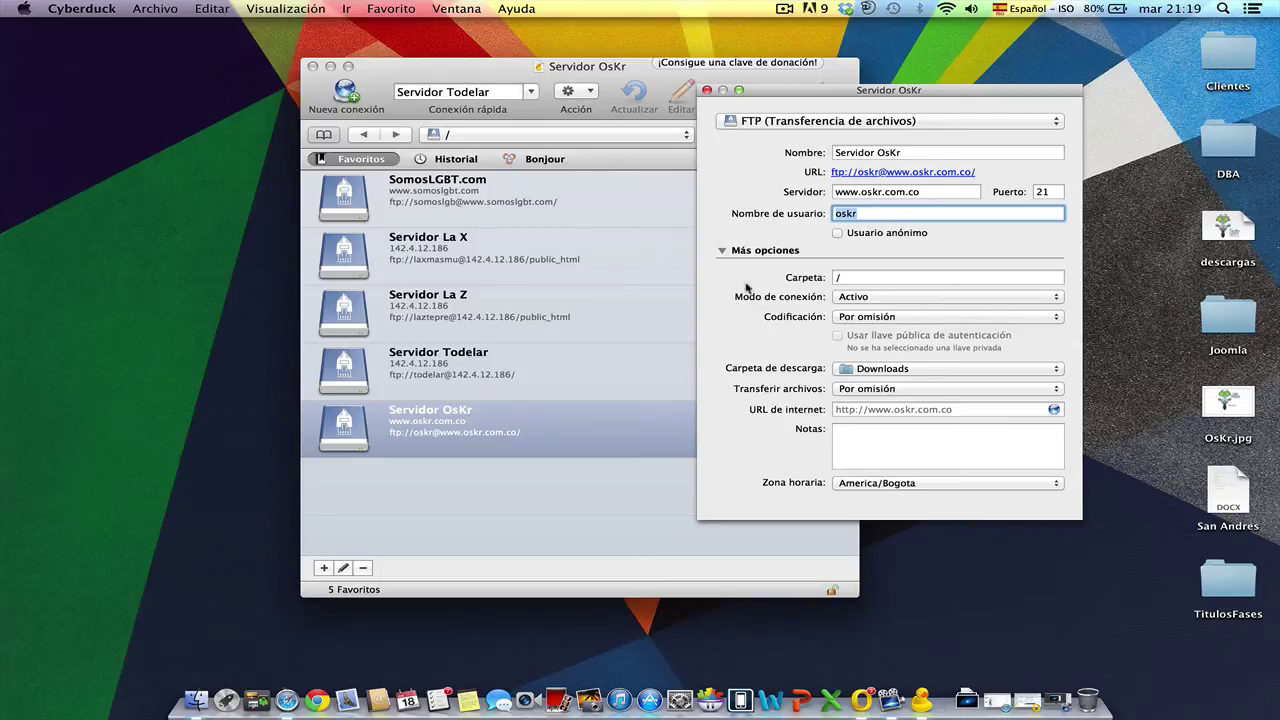
# - Examine the bookmark's additional options, including the folder, encoding, web URL and notes
pyautogui.click(723, 250)
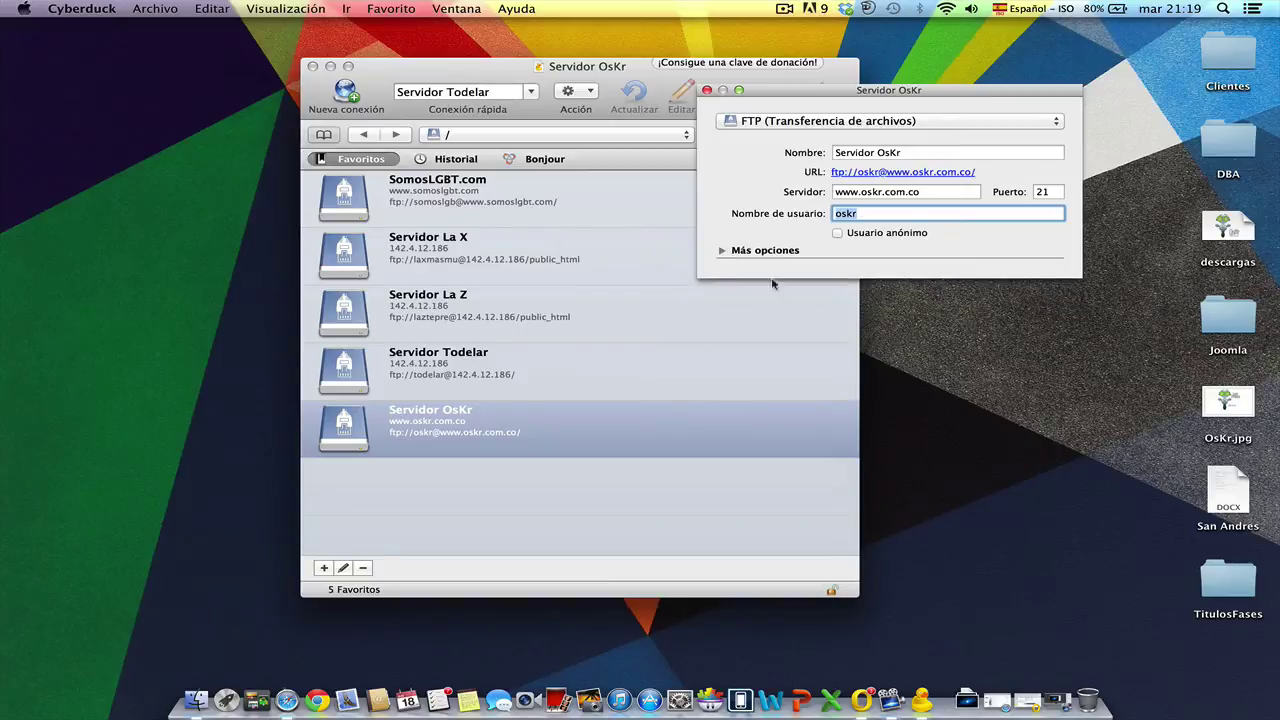
pyautogui.click(723, 251)
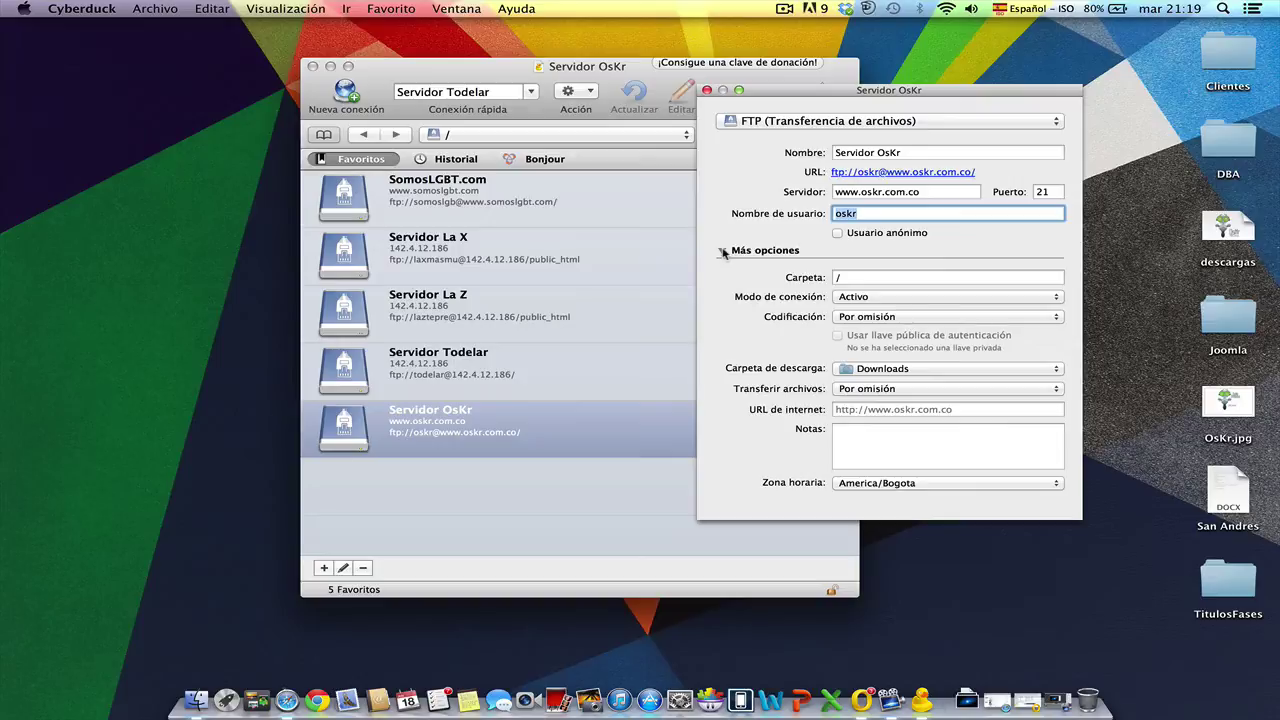
pyautogui.click(881, 277)
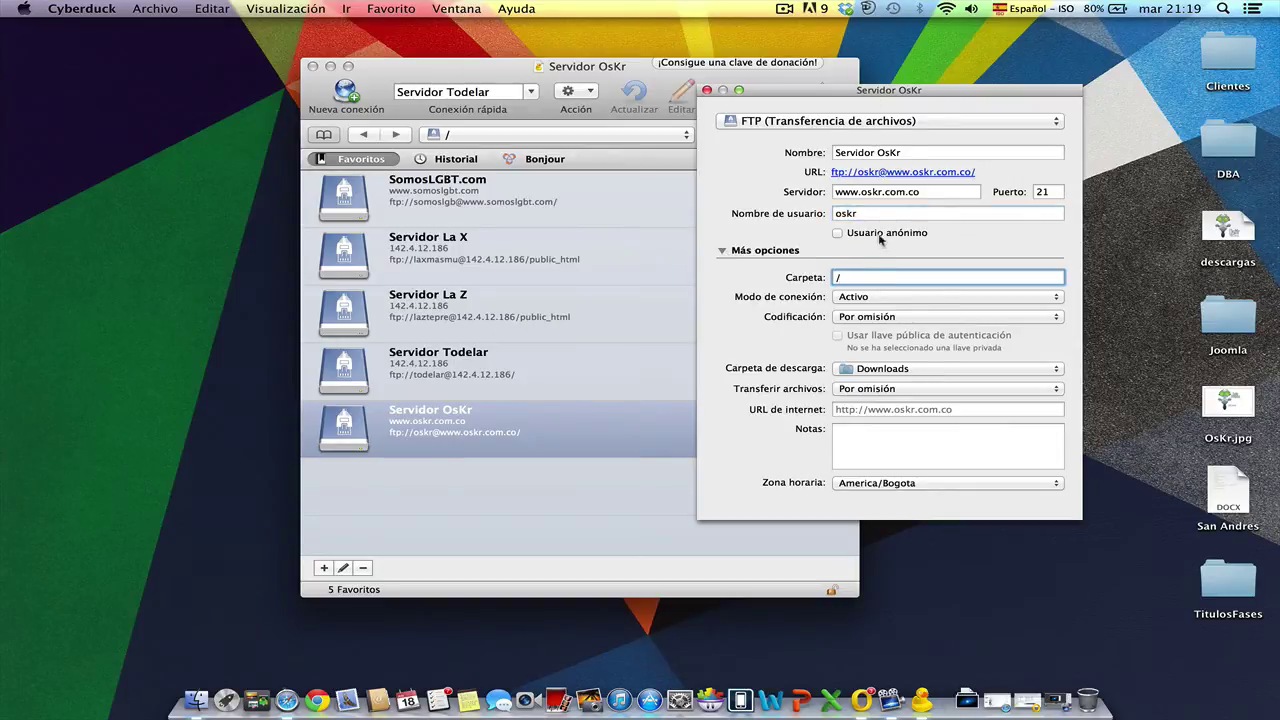
pyautogui.click(885, 318)
pyautogui.click(885, 318)
pyautogui.click(892, 444)
pyautogui.click(884, 407)
pyautogui.click(872, 443)
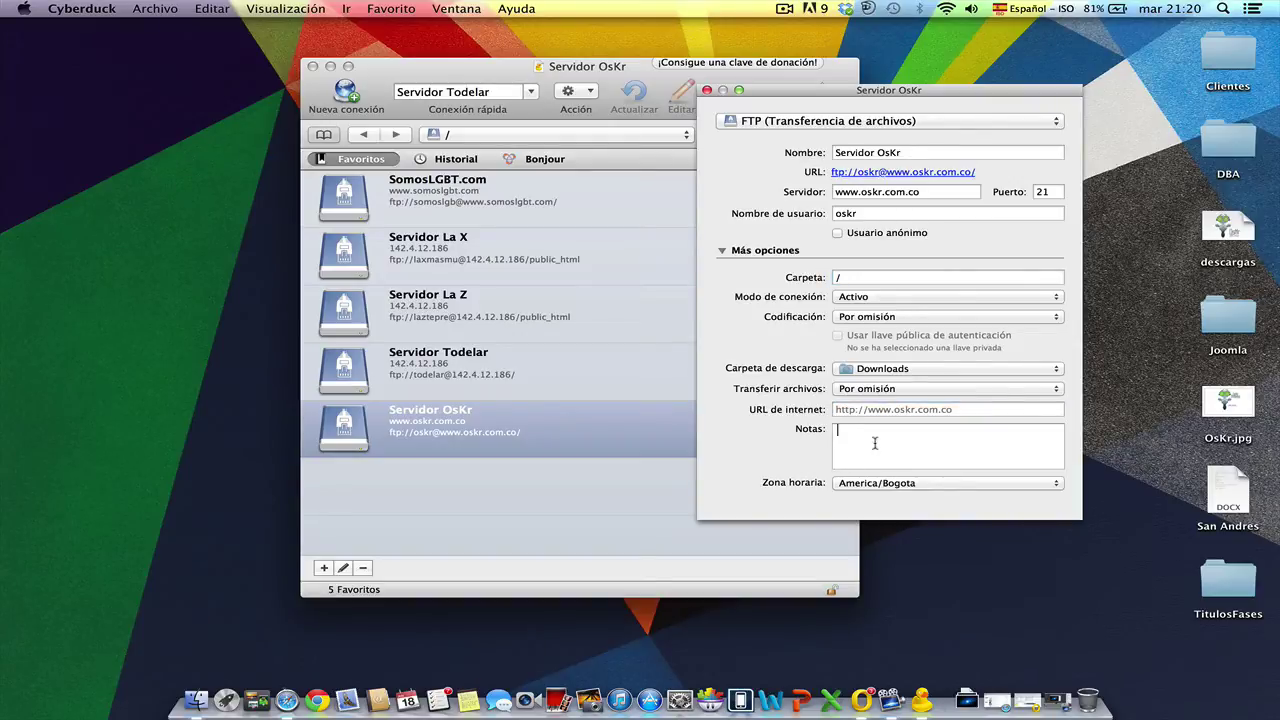
# - Collapse the additional options and close the settings of the new Servidor OsKr bookmark
pyautogui.click(722, 251)
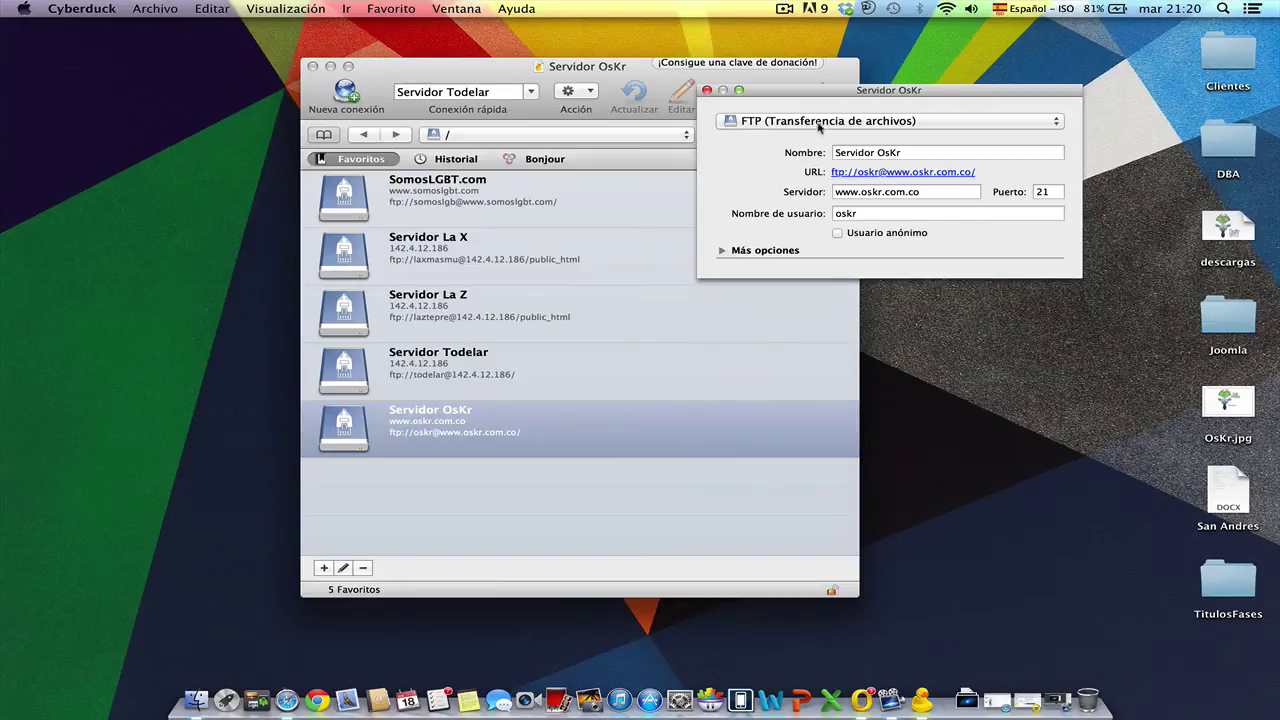
pyautogui.moveTo(843, 97); pyautogui.dragTo(592, 208)
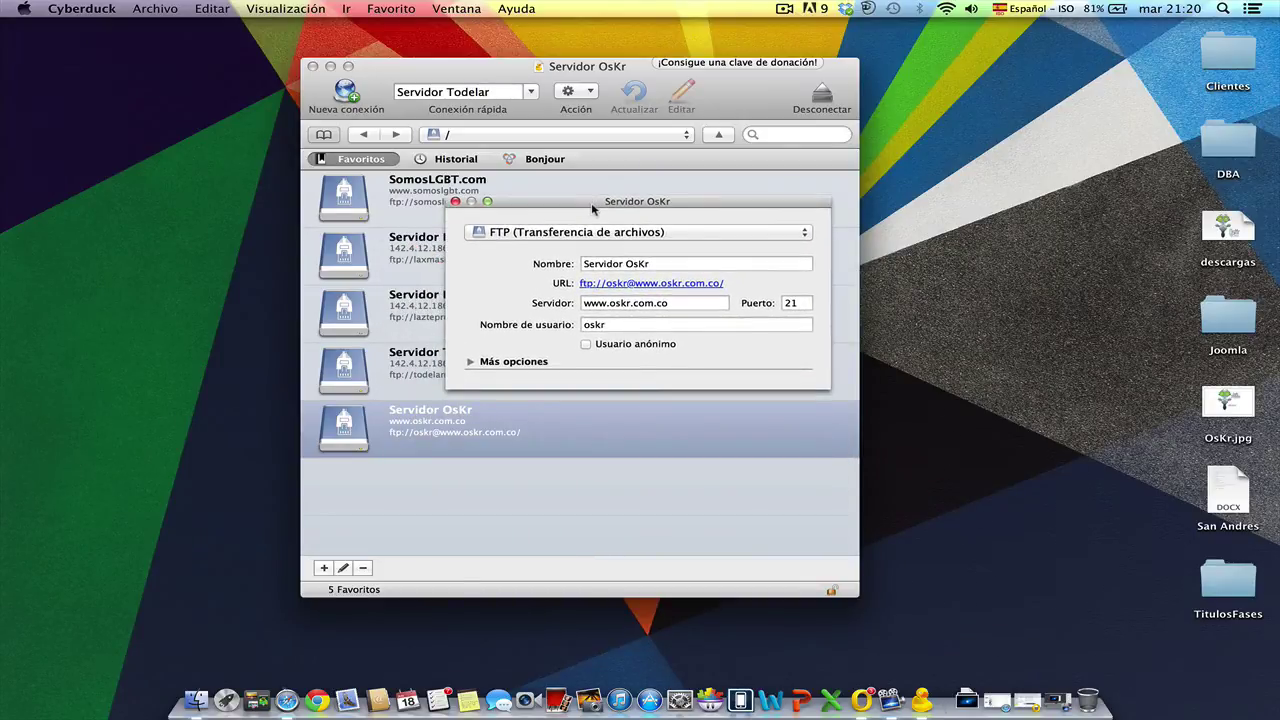
pyautogui.click(455, 201)
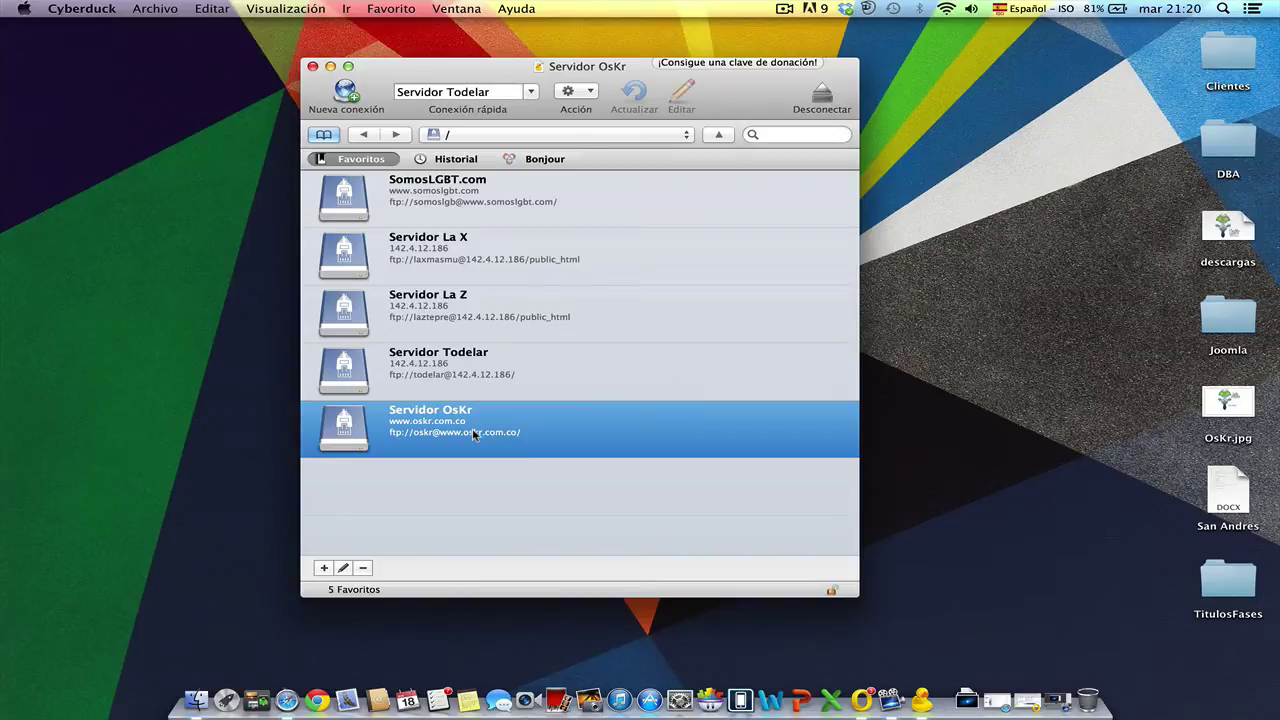
# - Connect to the Servidor OsKr bookmark and open the server's public_html folder
pyautogui.click(370, 160)
pyautogui.doubleClick(437, 423)
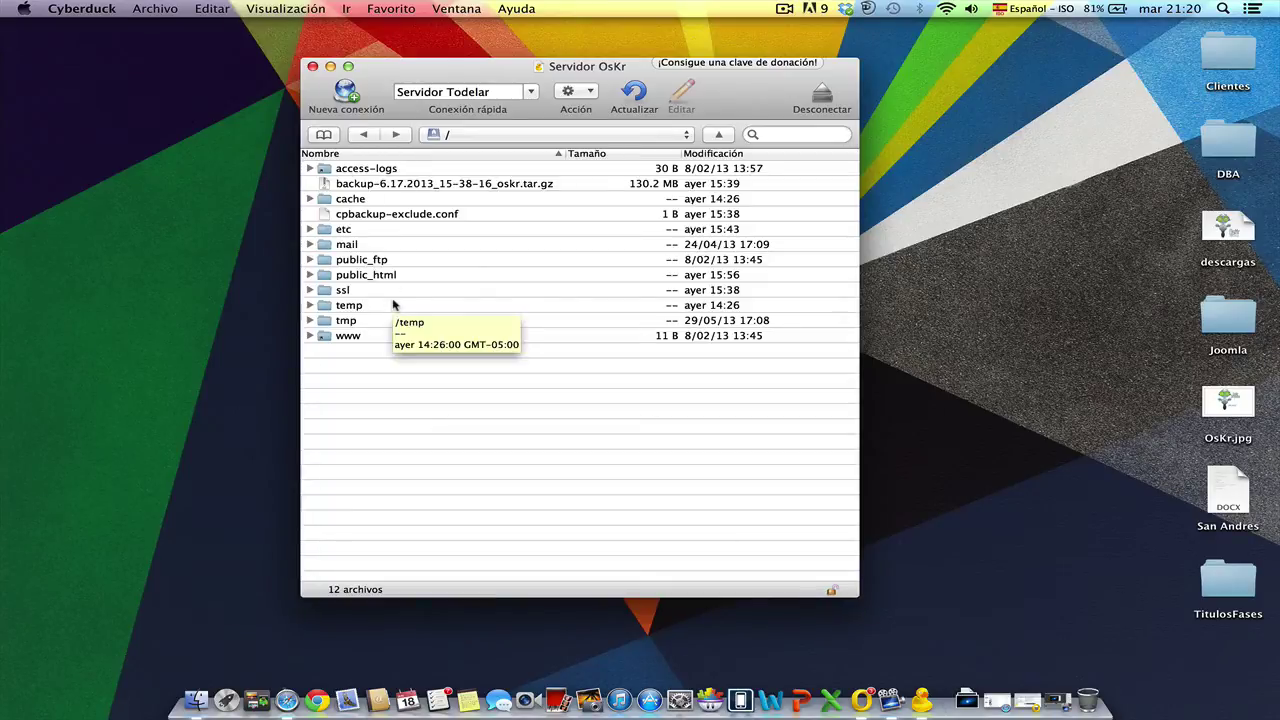
pyautogui.click(366, 278)
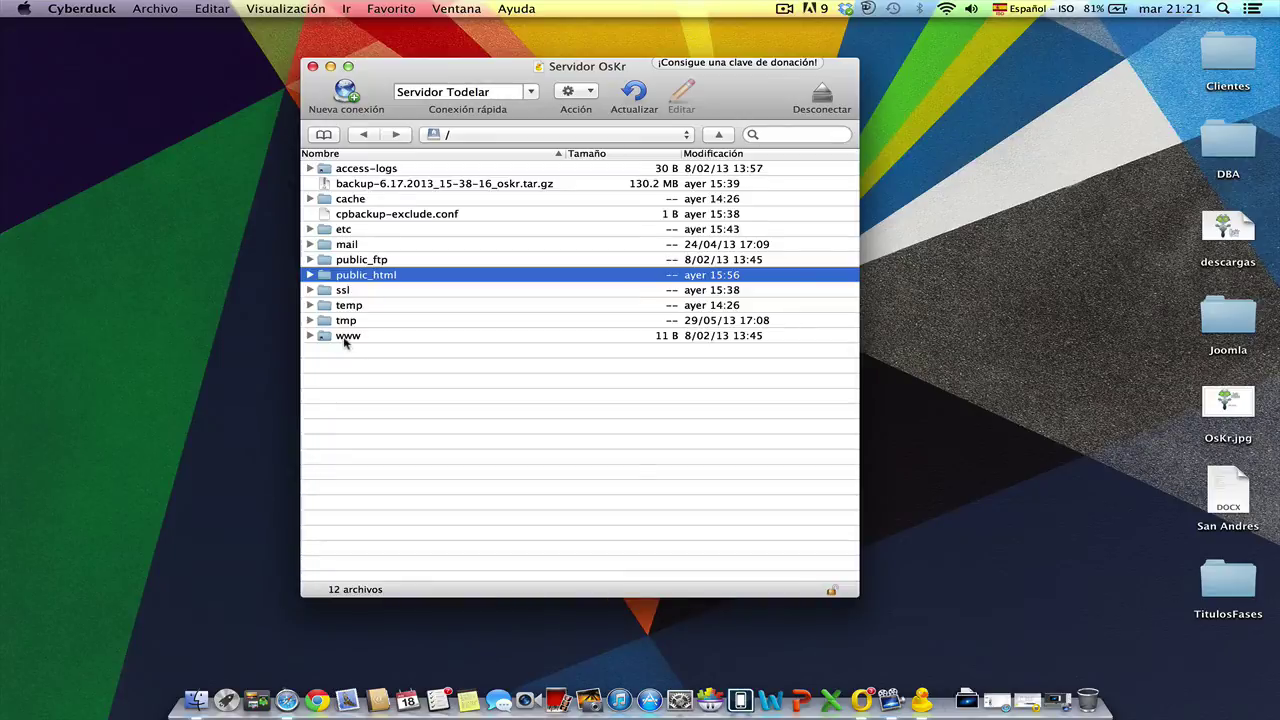
pyautogui.doubleClick(381, 284)
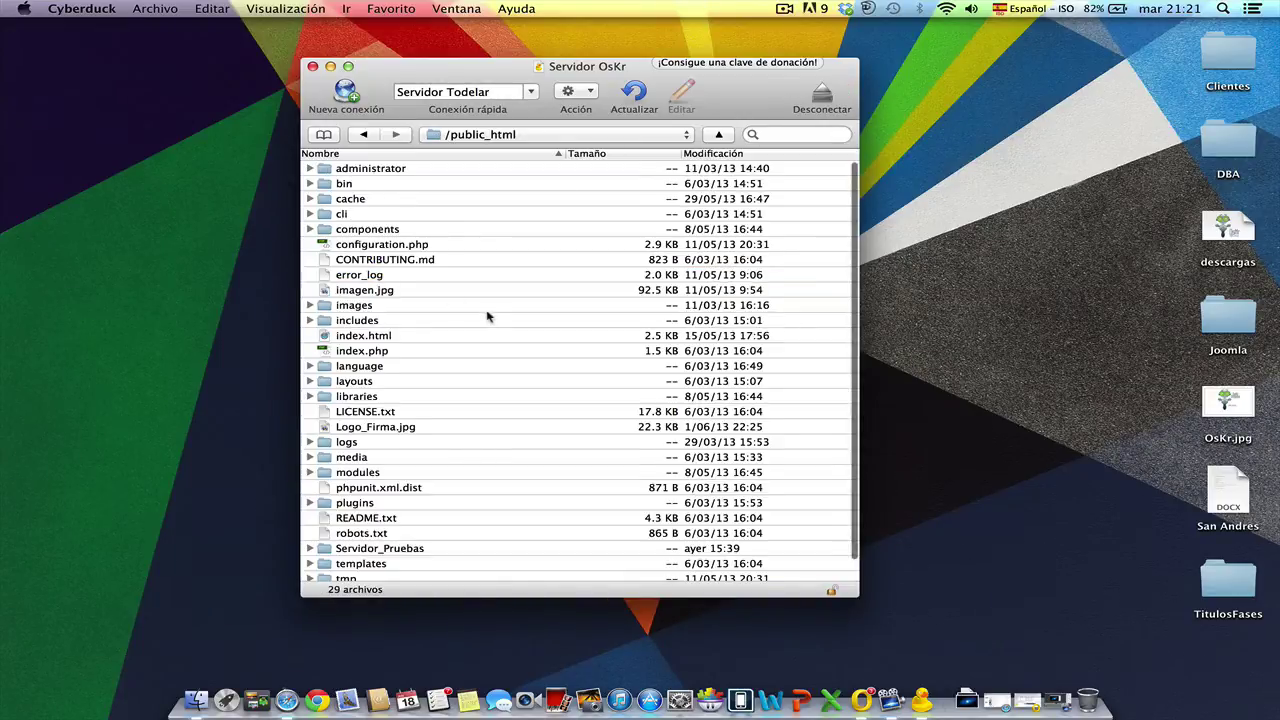
pyautogui.scroll(-2, 490, 318)
pyautogui.scroll(3, 490, 318)
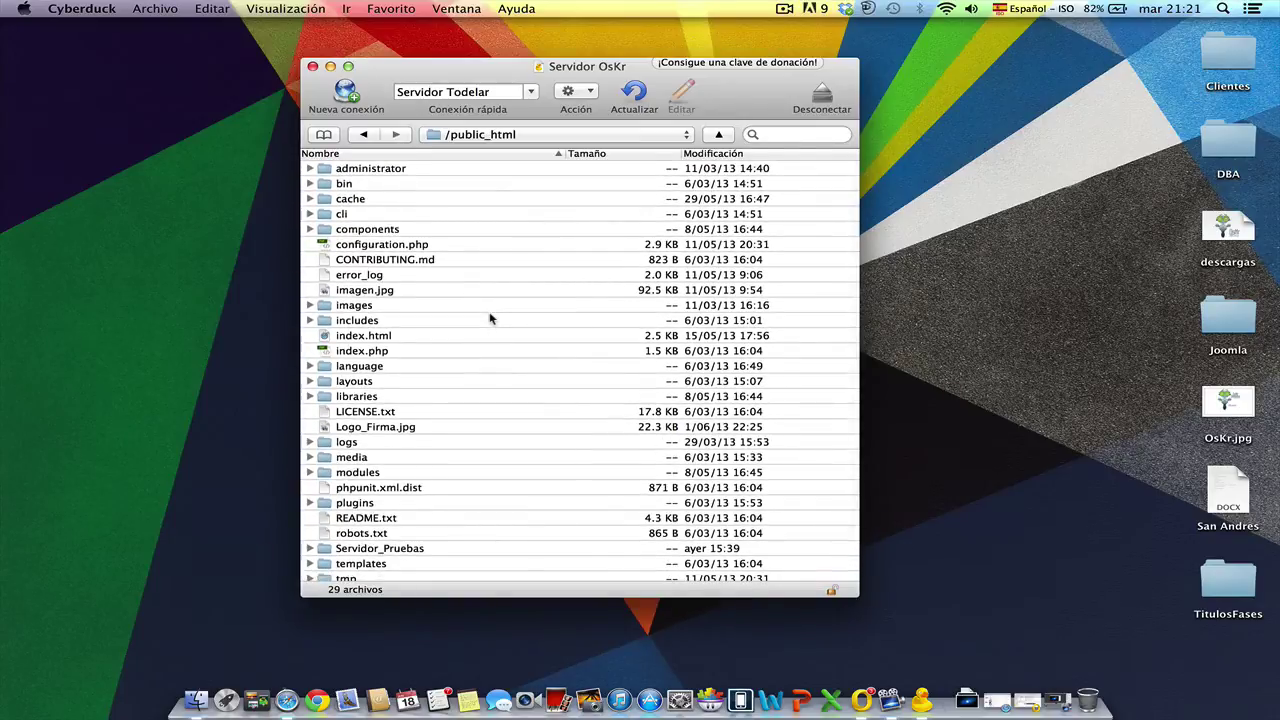
# - Download Logo_Firma.jpg from public_html to the Escritorio folder and close the transfers window
pyautogui.click(391, 427)
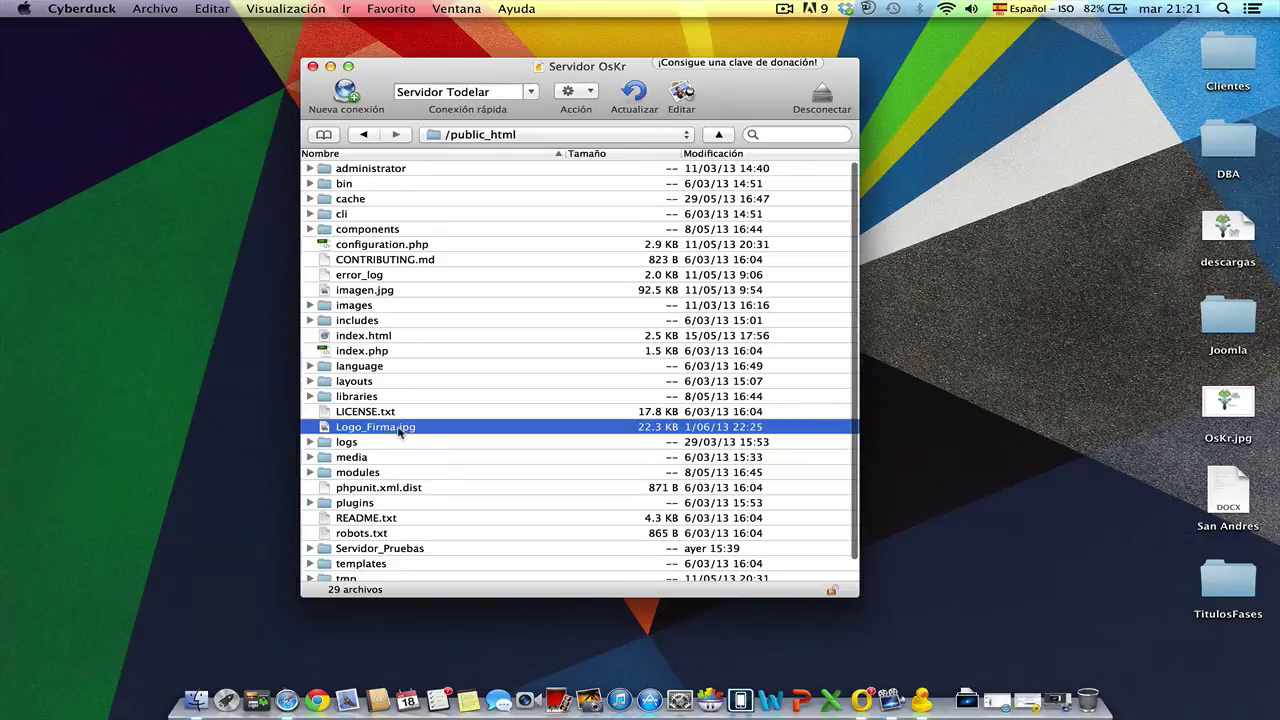
pyautogui.rightClick(398, 430)
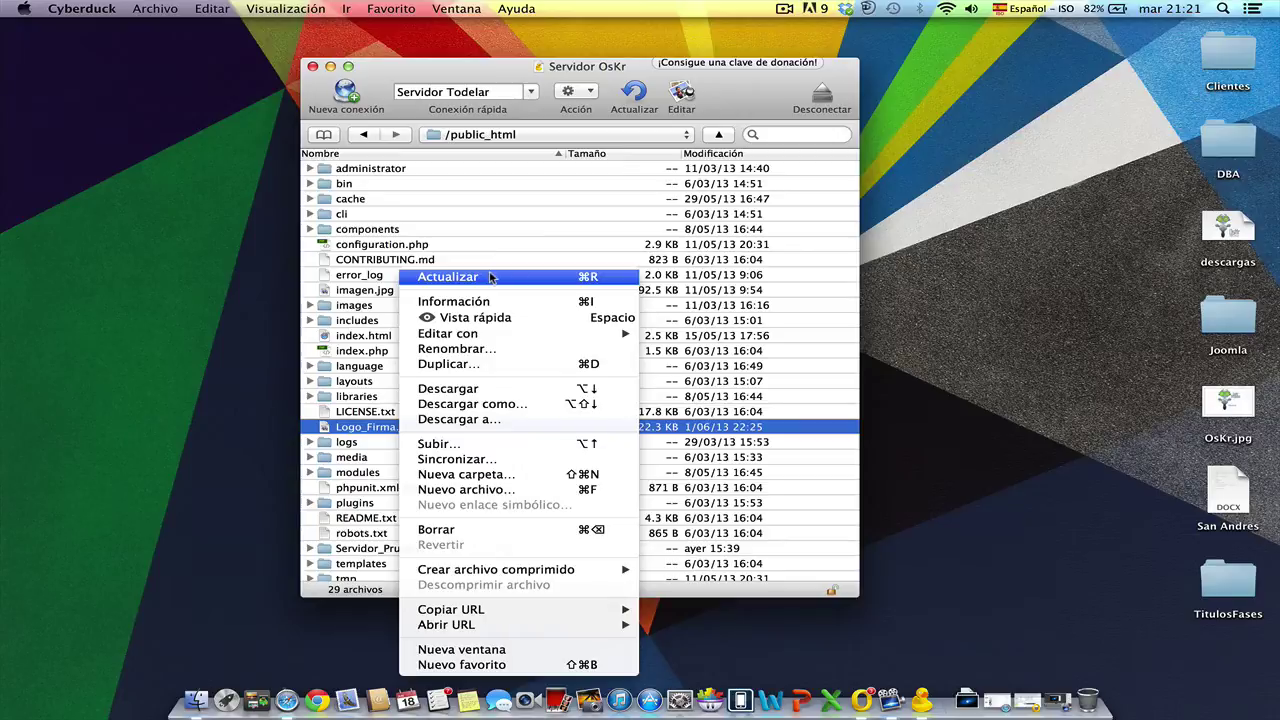
pyautogui.click(499, 420)
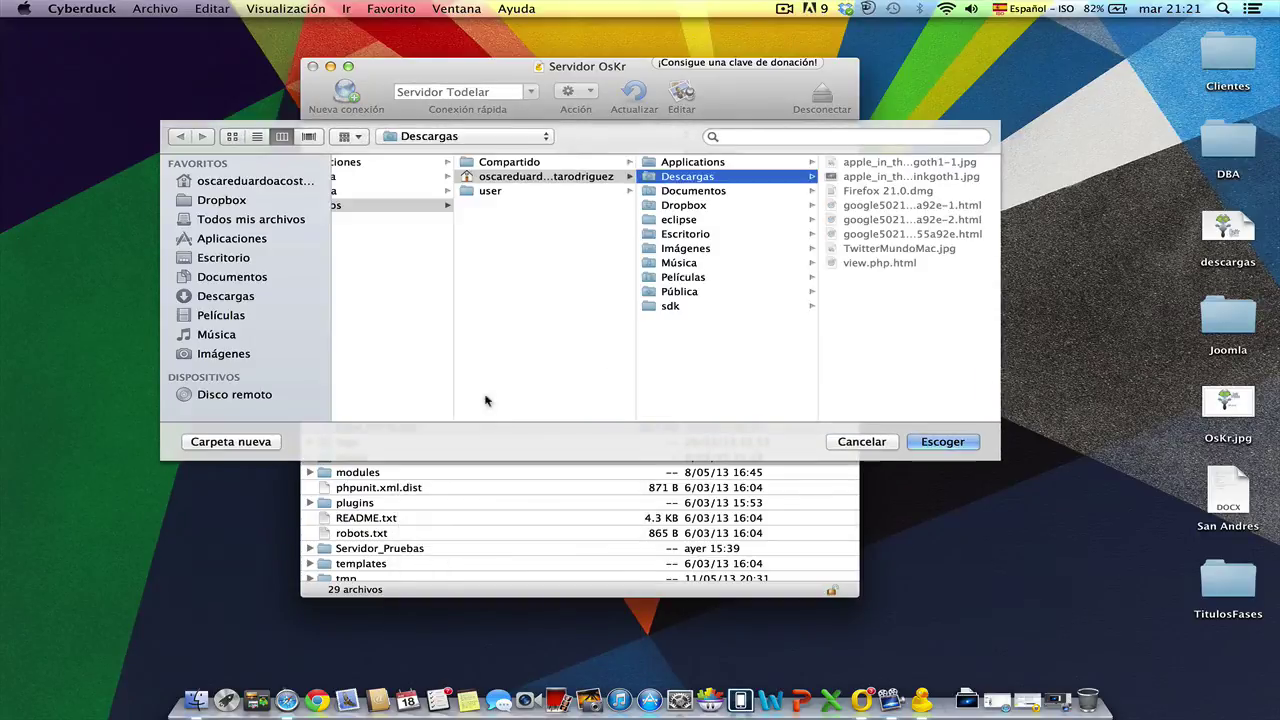
pyautogui.click(230, 258)
pyautogui.click(949, 443)
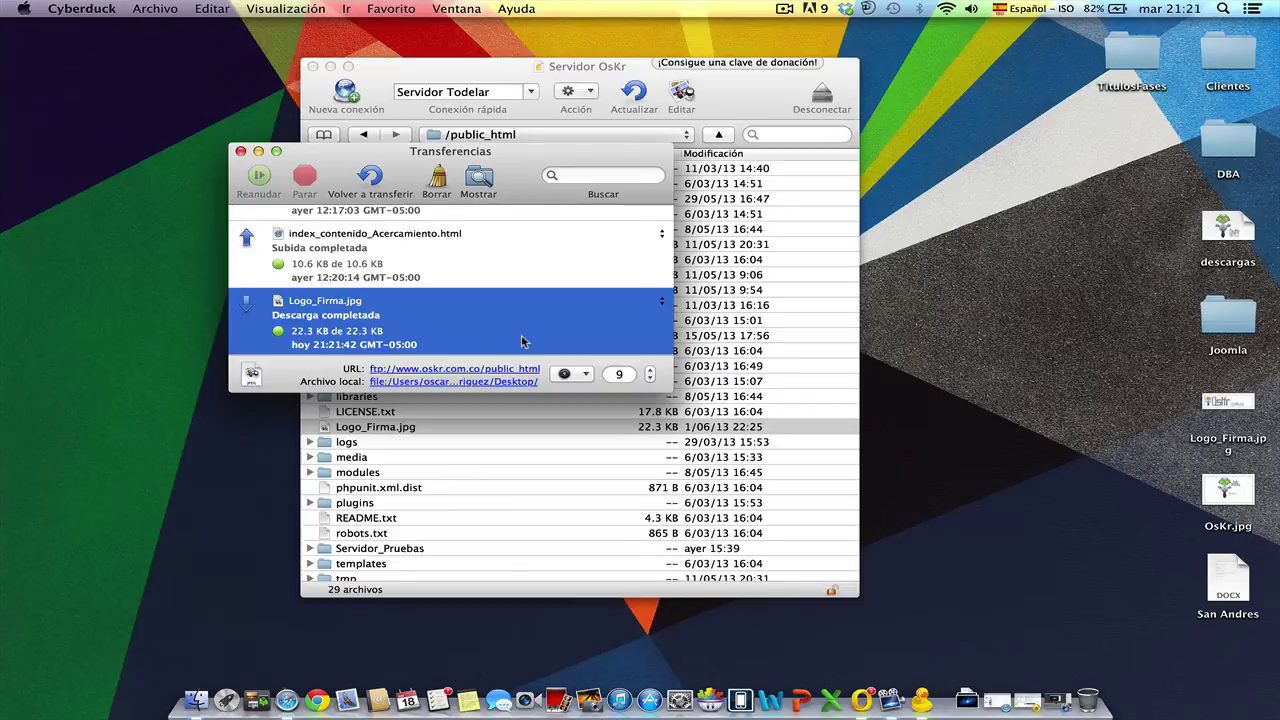
pyautogui.click(240, 151)
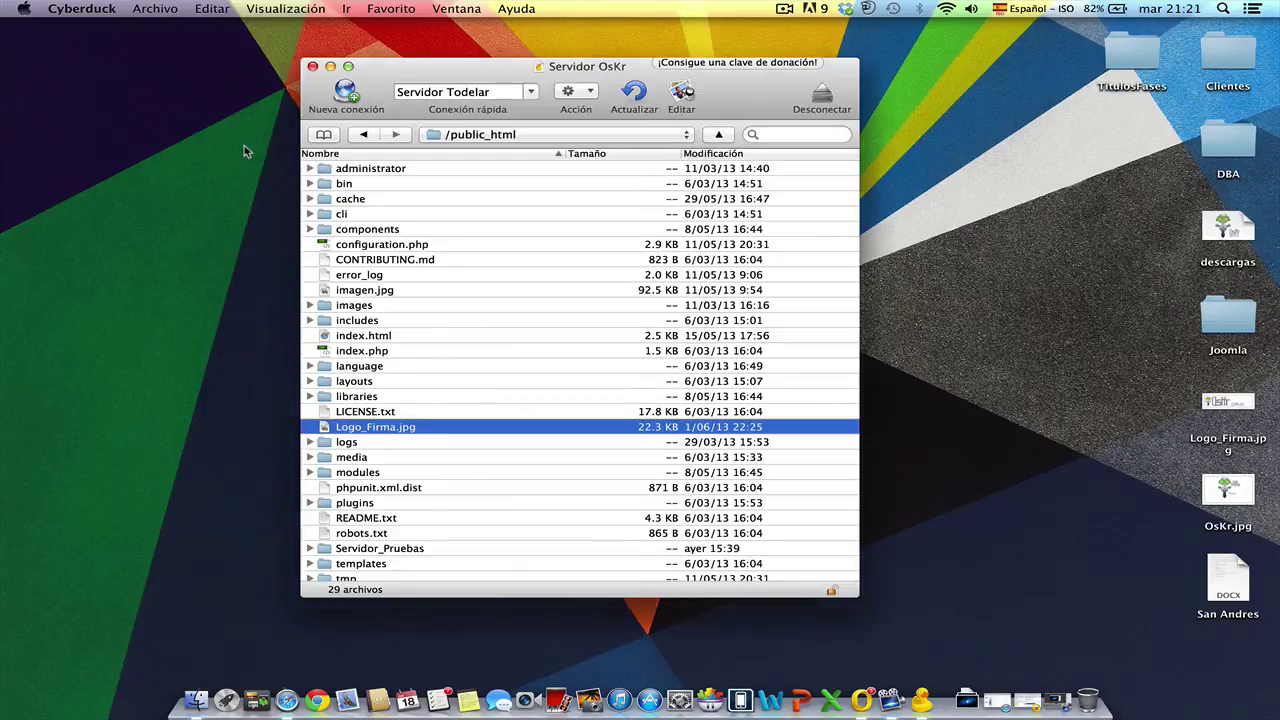
# - Open the Servidor_Pruebas folder, upload Logo_Firma.jpg from the desktop into it, and close the transfers window
pyautogui.scroll(-2, 412, 366)
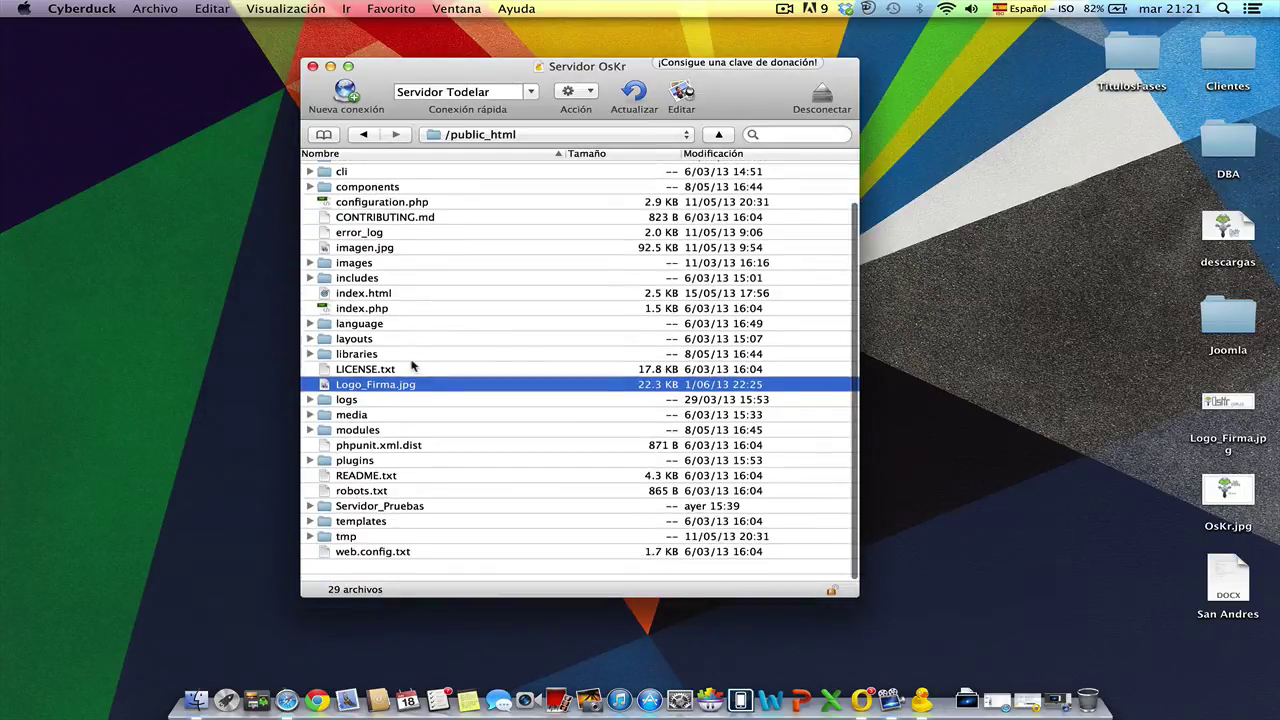
pyautogui.doubleClick(405, 528)
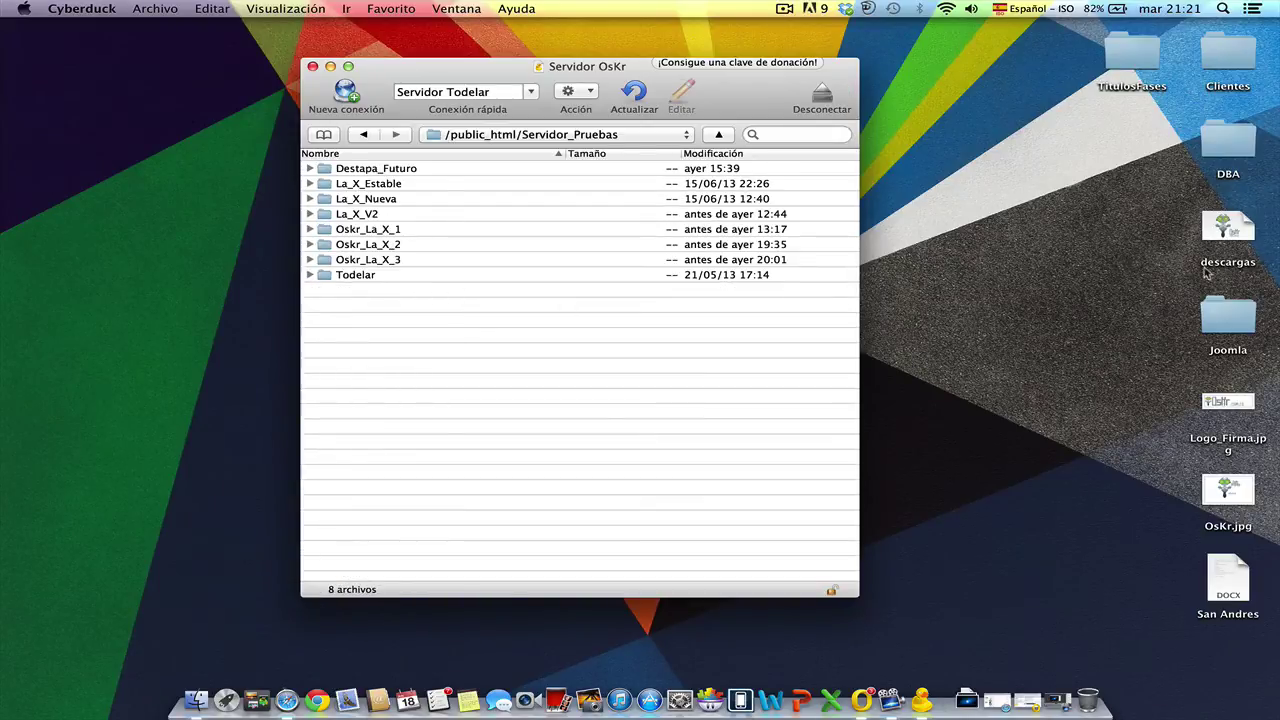
pyautogui.click(1226, 405)
pyautogui.moveTo(1226, 405); pyautogui.dragTo(533, 370)
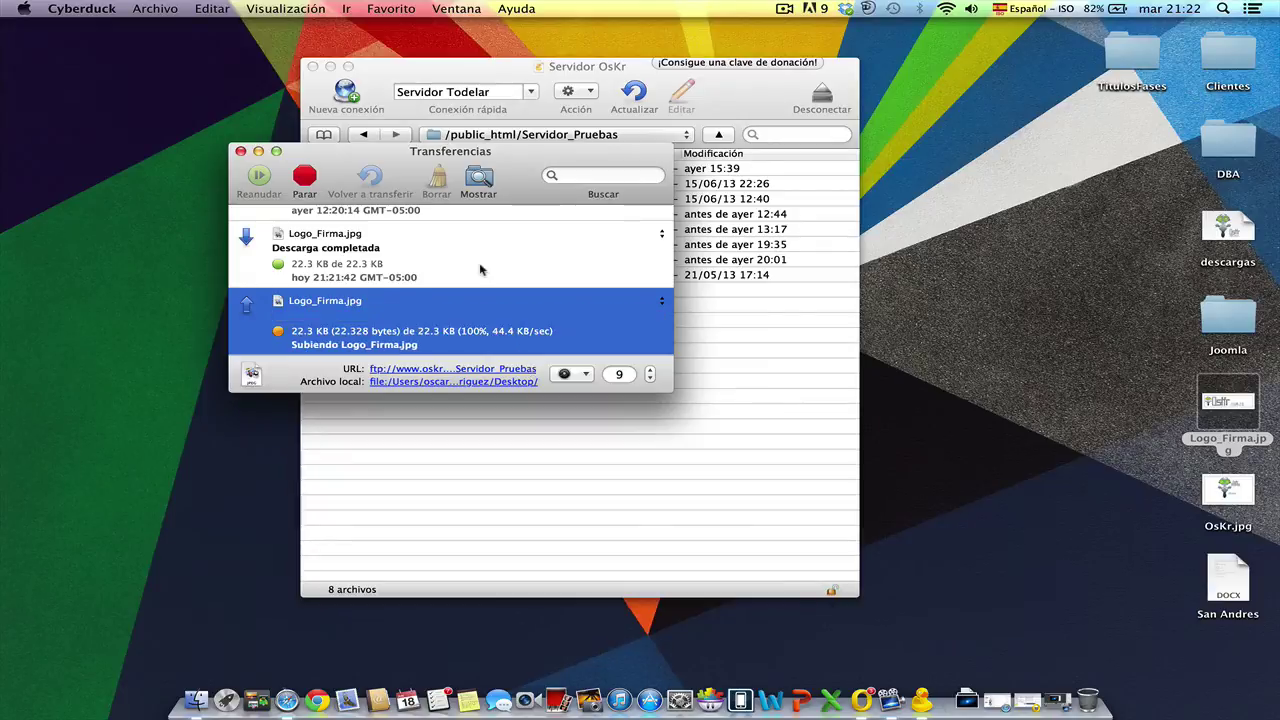
pyautogui.click(240, 152)
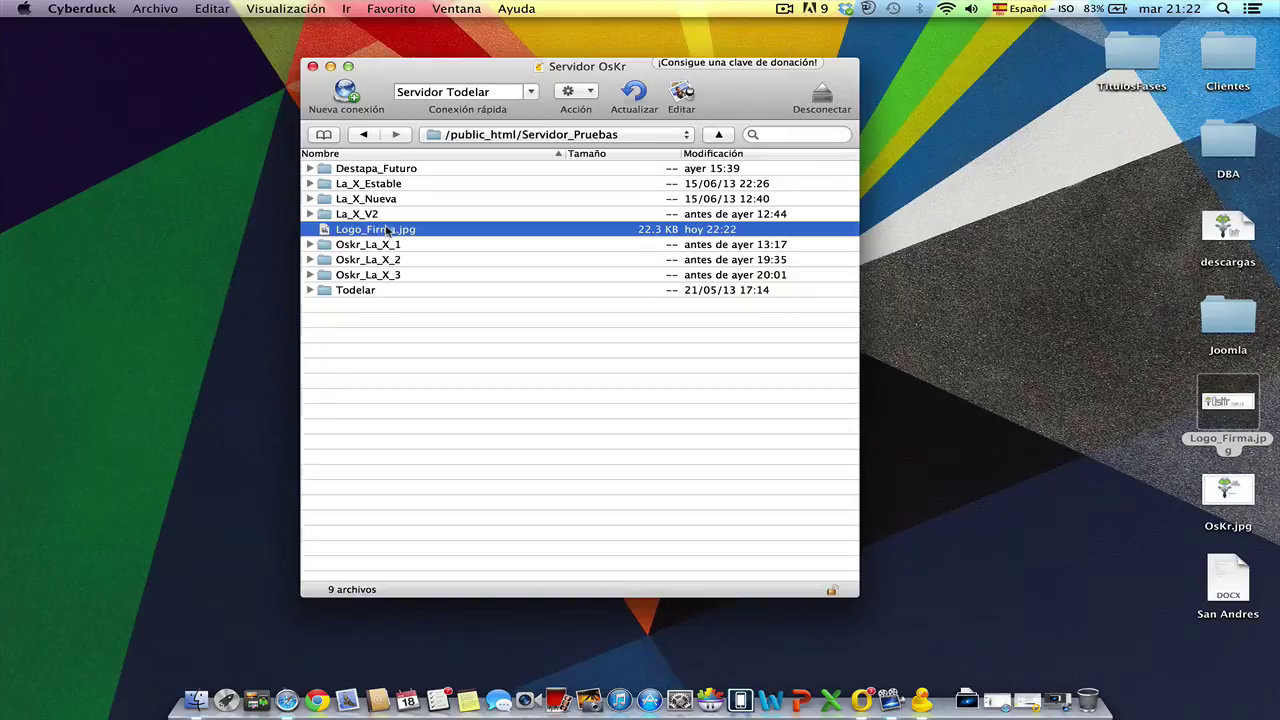
# - Upload the Investigacion_botones and Negociacion_Botones folders from the desktop's TitulosFases folder into Servidor_Pruebas
pyautogui.click(402, 357)
pyautogui.rightClick(402, 357)
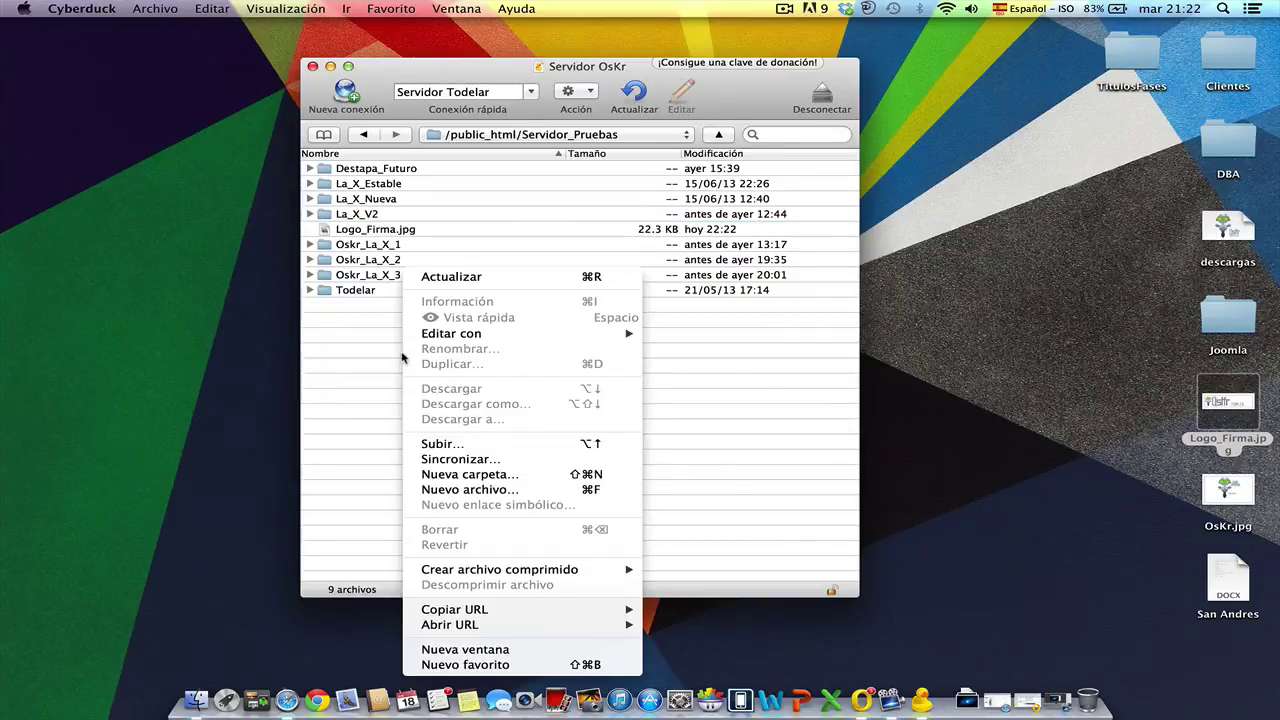
pyautogui.click(402, 357)
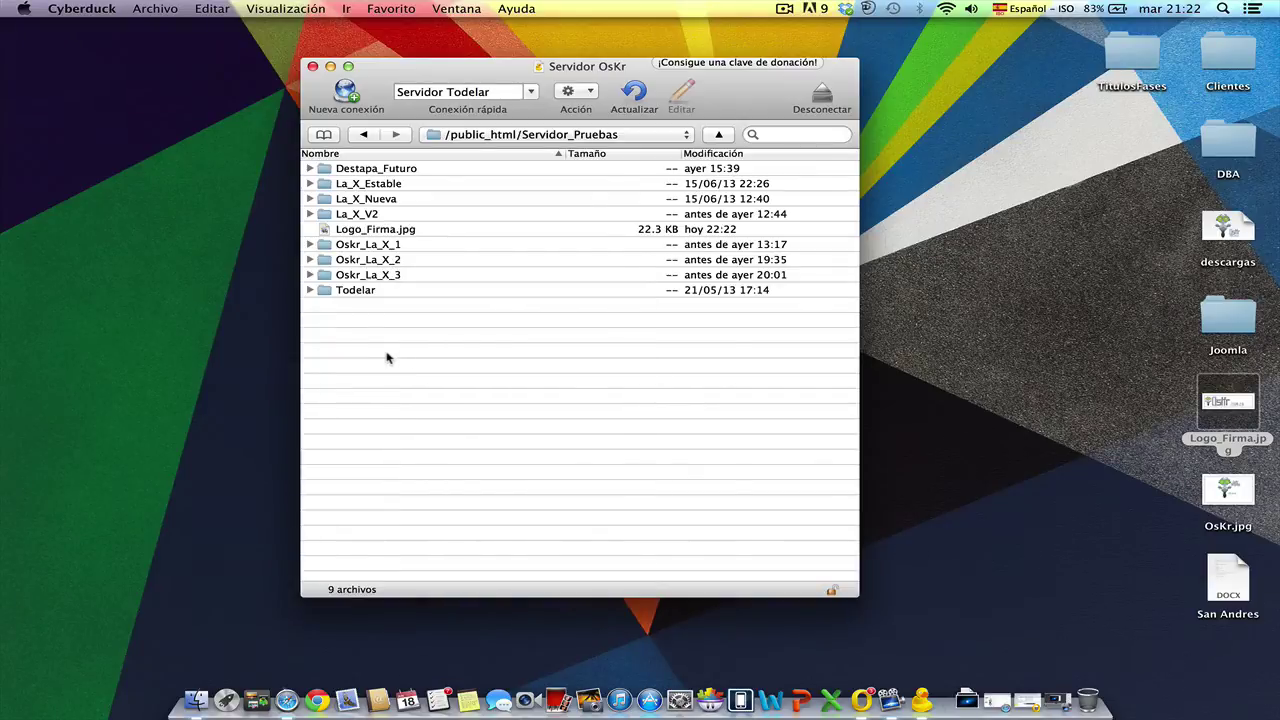
pyautogui.rightClick(388, 357)
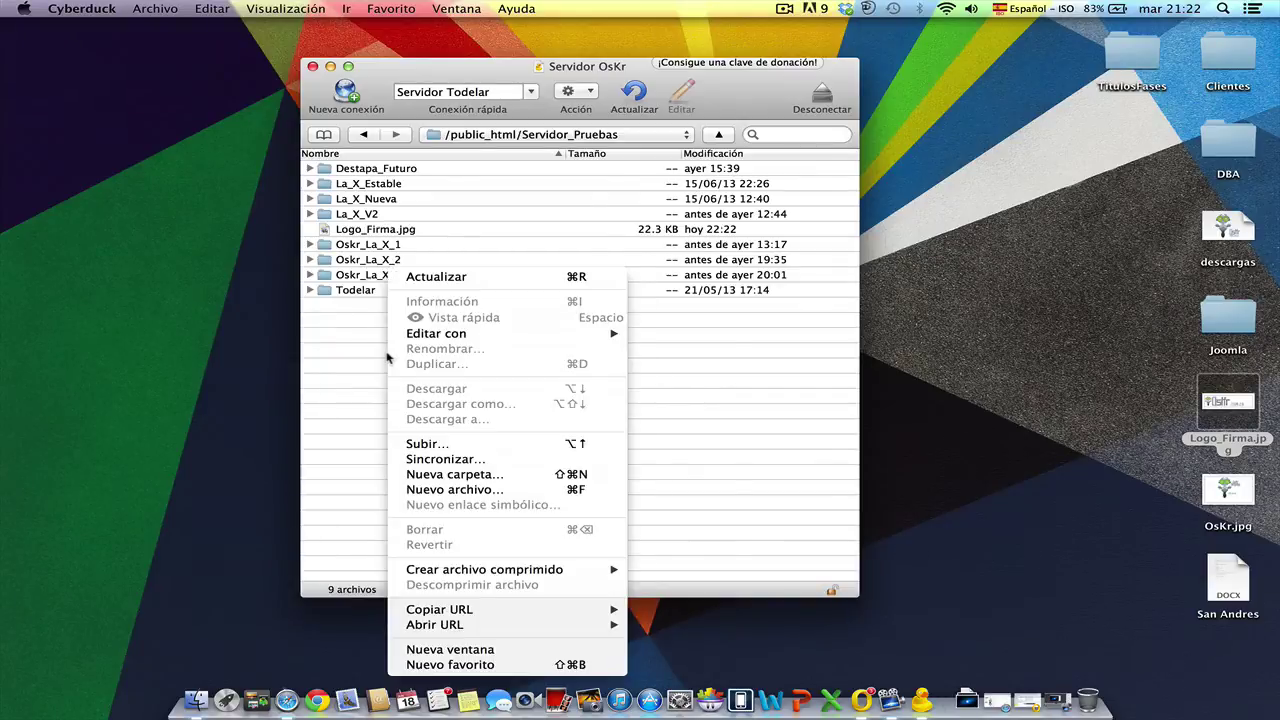
pyautogui.click(431, 447)
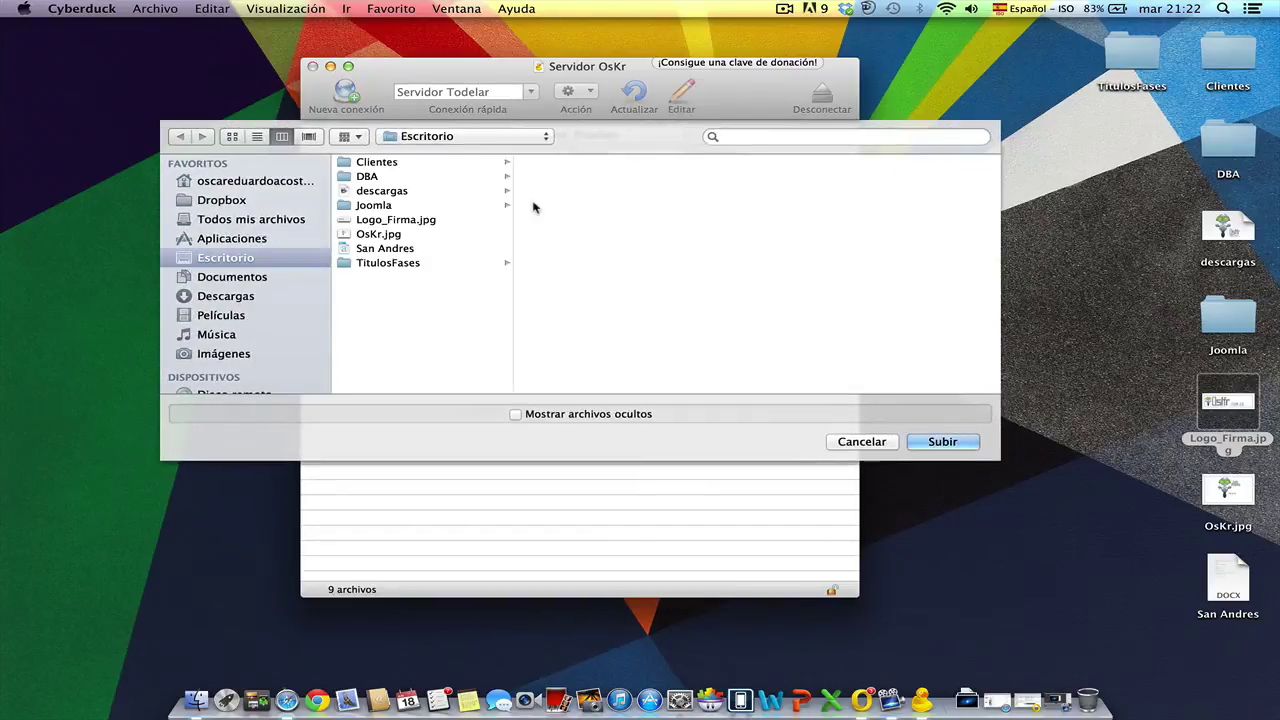
pyautogui.click(395, 262)
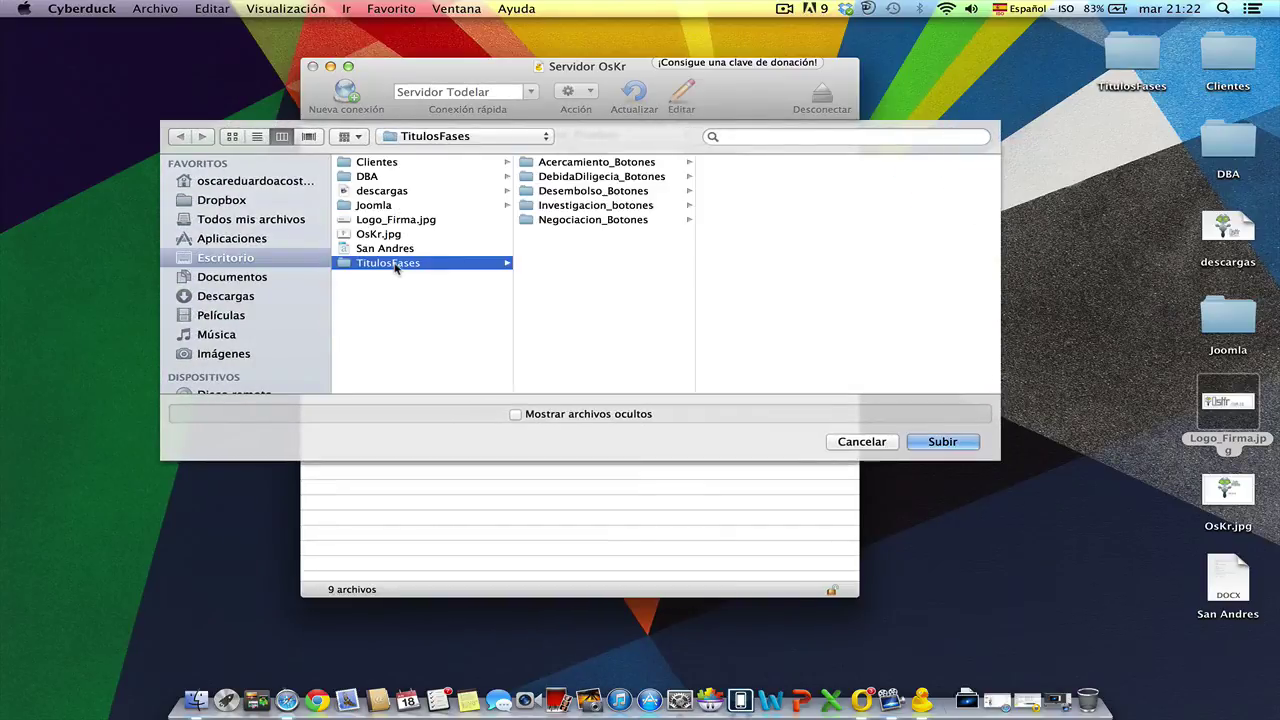
pyautogui.keyDown('shift'); pyautogui.click(607, 218); pyautogui.keyUp('shift')
pyautogui.click(610, 251)
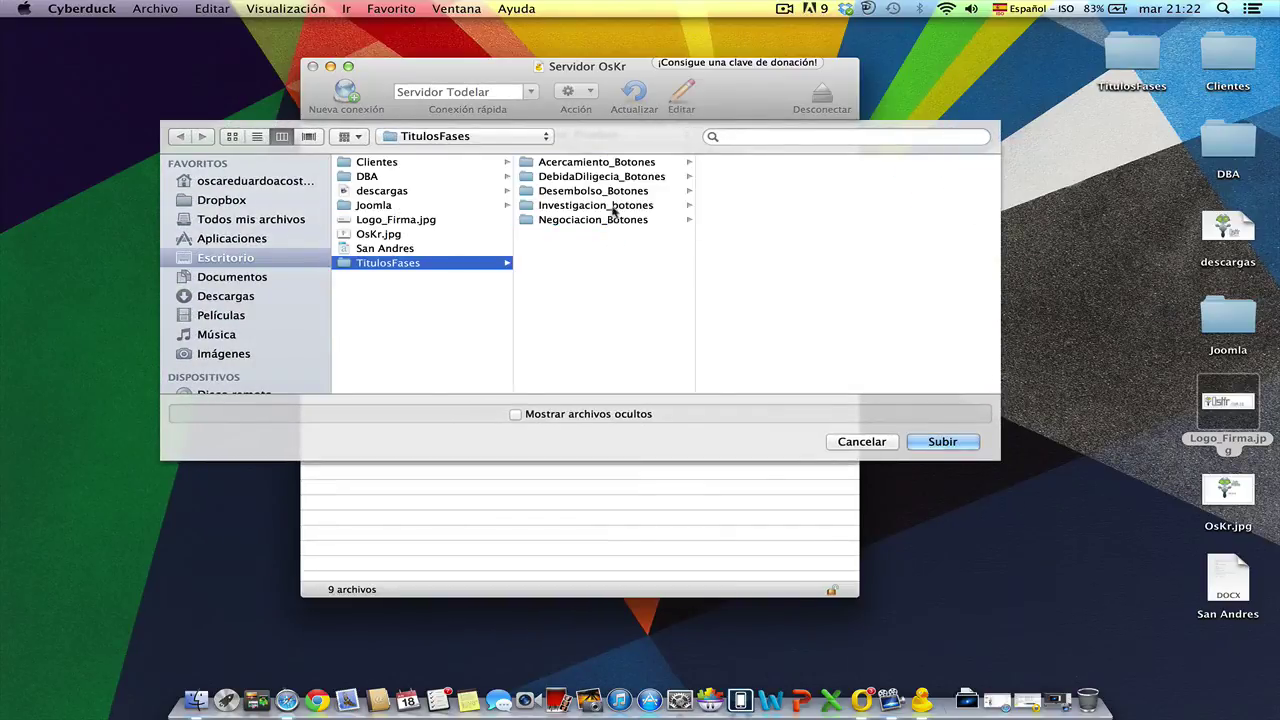
pyautogui.click(615, 207)
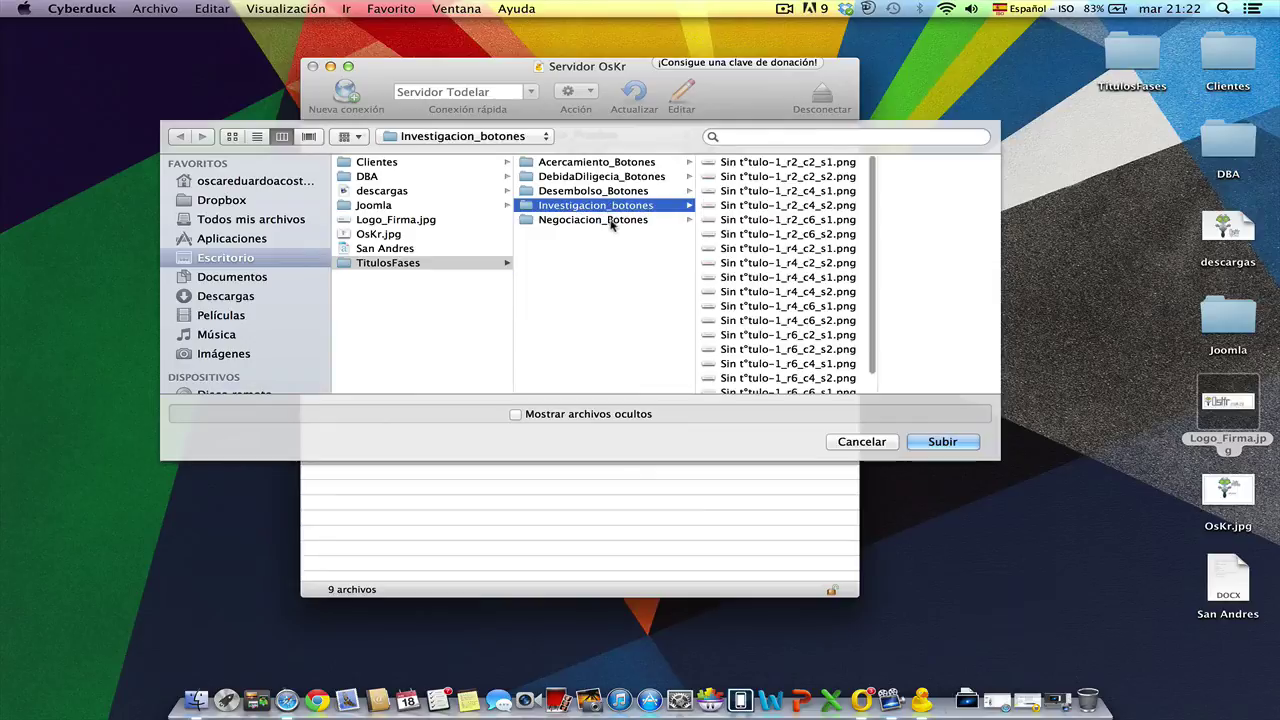
pyautogui.keyDown('shift'); pyautogui.click(613, 221); pyautogui.keyUp('shift')
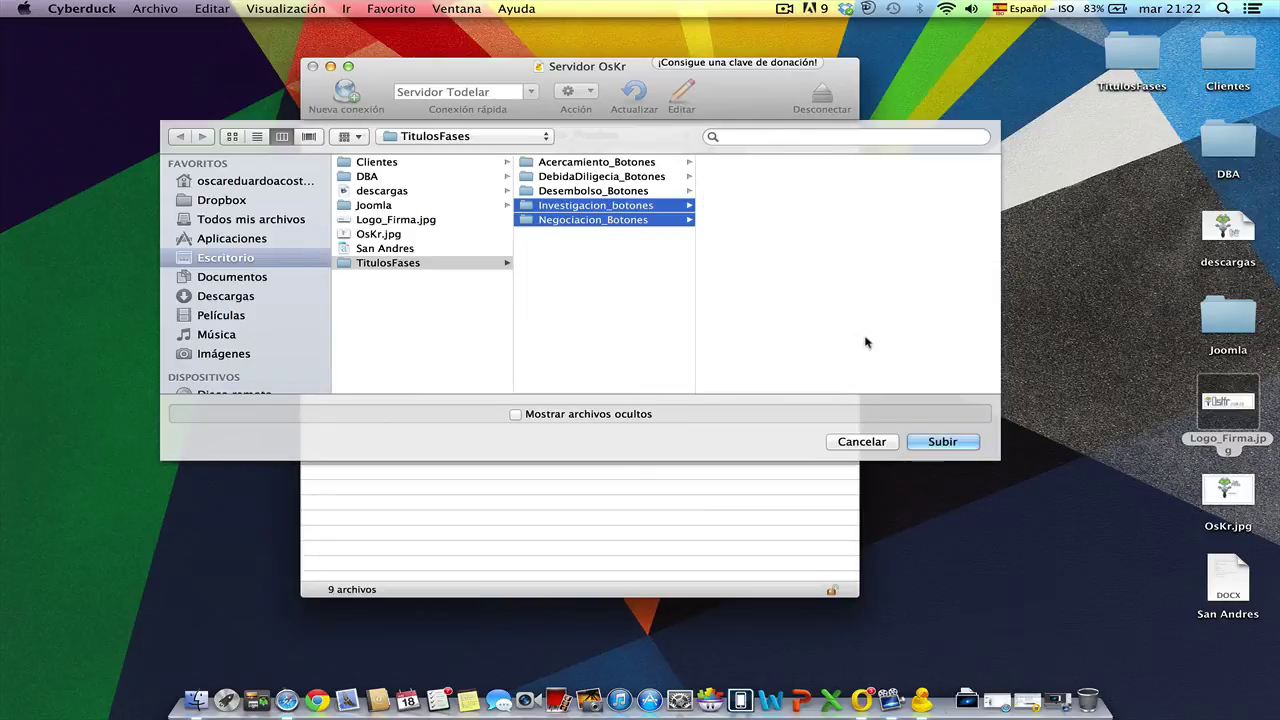
pyautogui.click(942, 442)
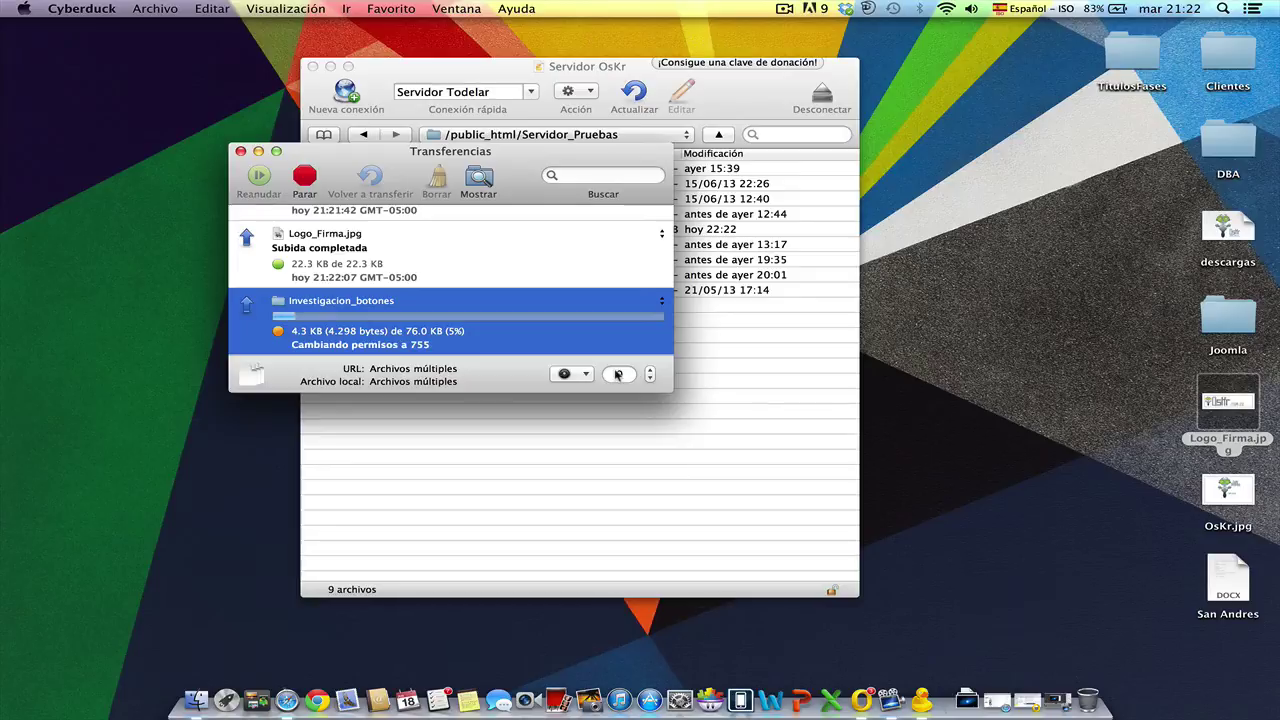
# - Examine the bandwidth limit options for the running upload, and move the transfers window off the server's file list
pyautogui.click(580, 374)
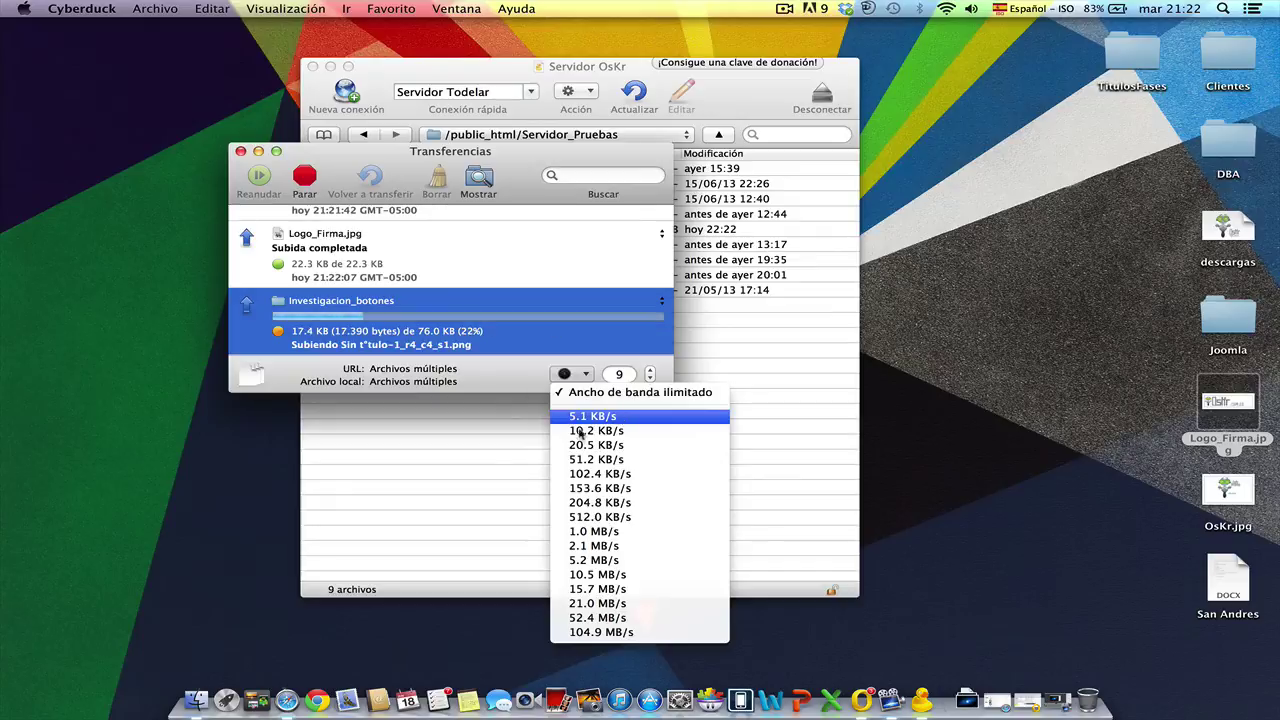
pyautogui.click(520, 172)
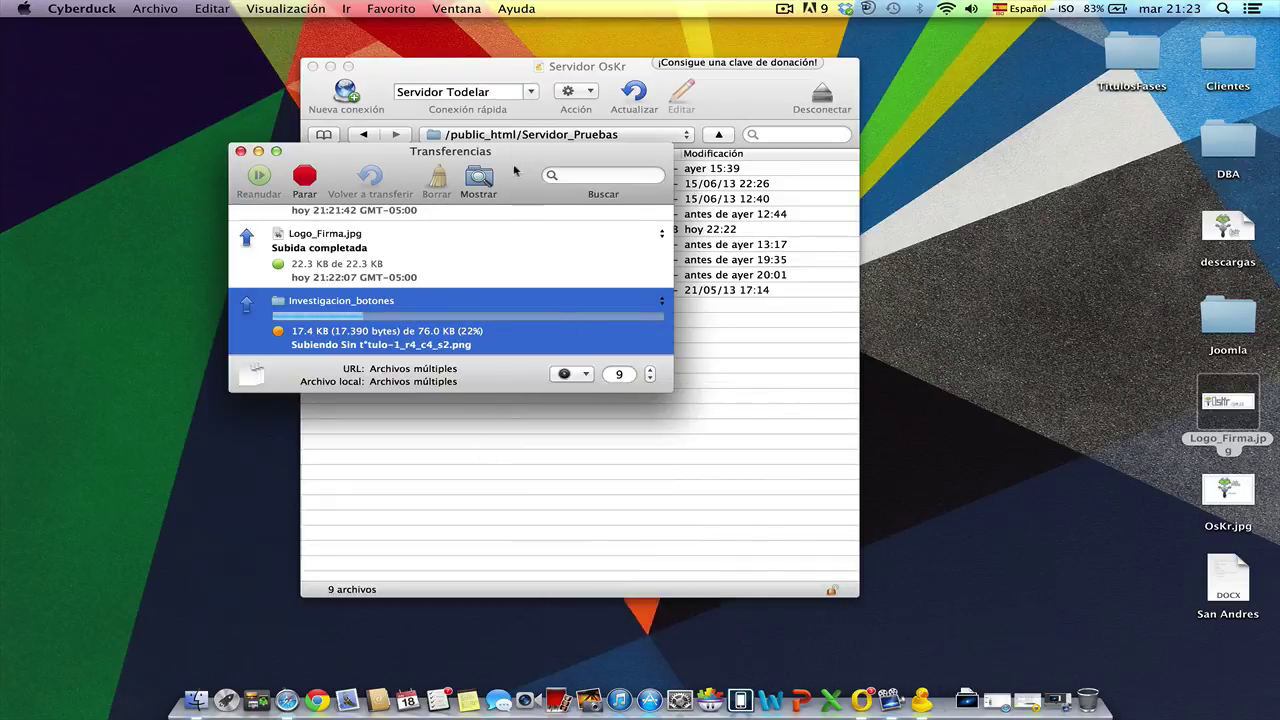
pyautogui.moveTo(497, 155); pyautogui.dragTo(800, 264)
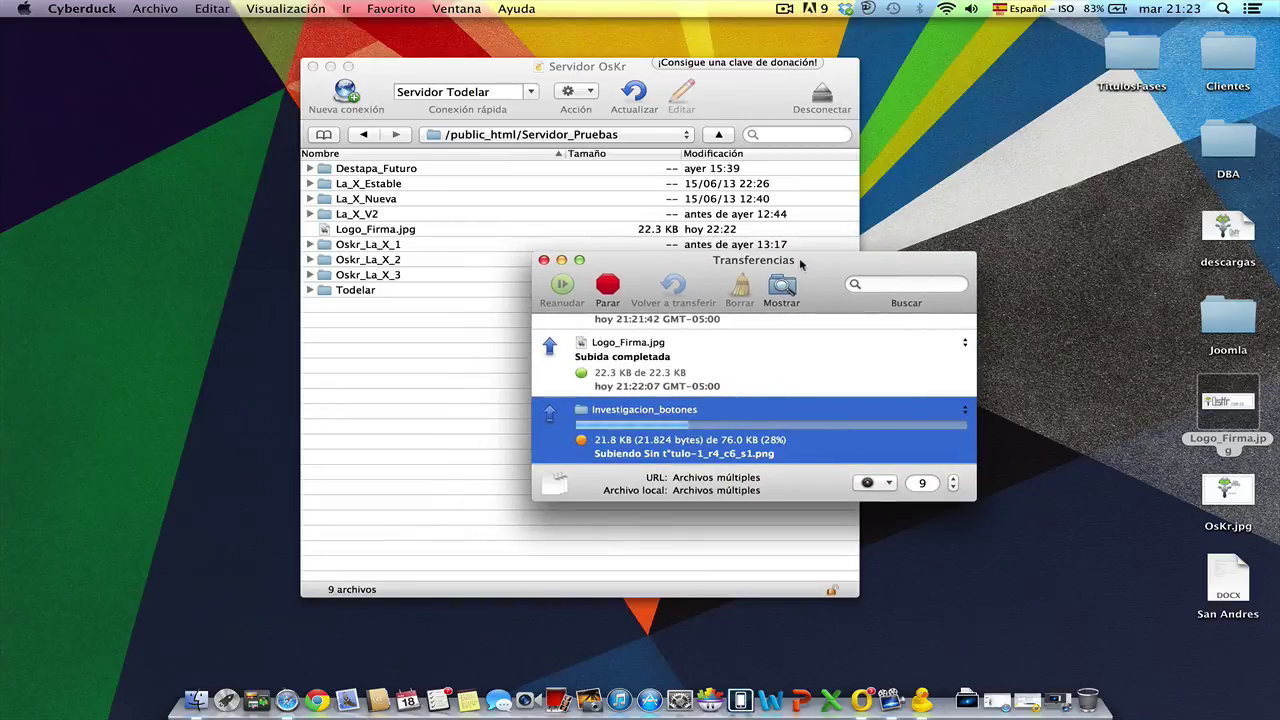